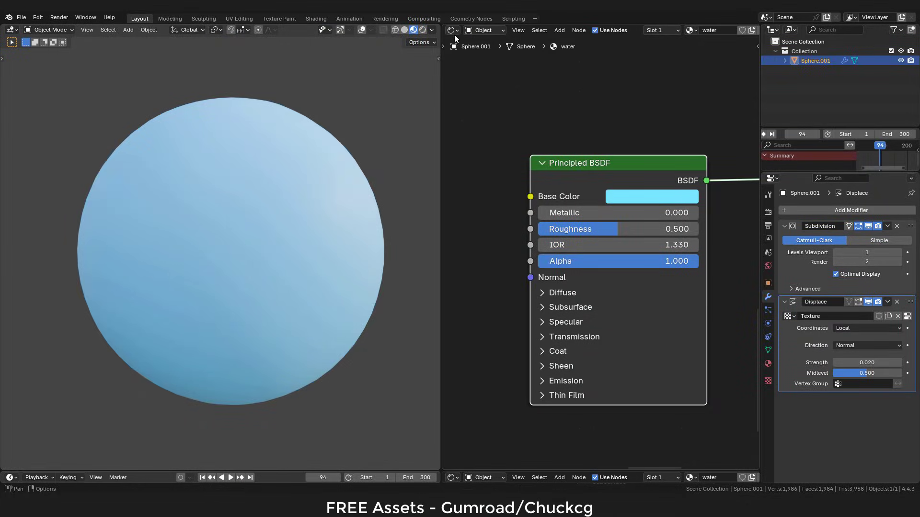
- Review the Principled BSDF's light blue base color and set its roughness to 0
left_click(453, 30)
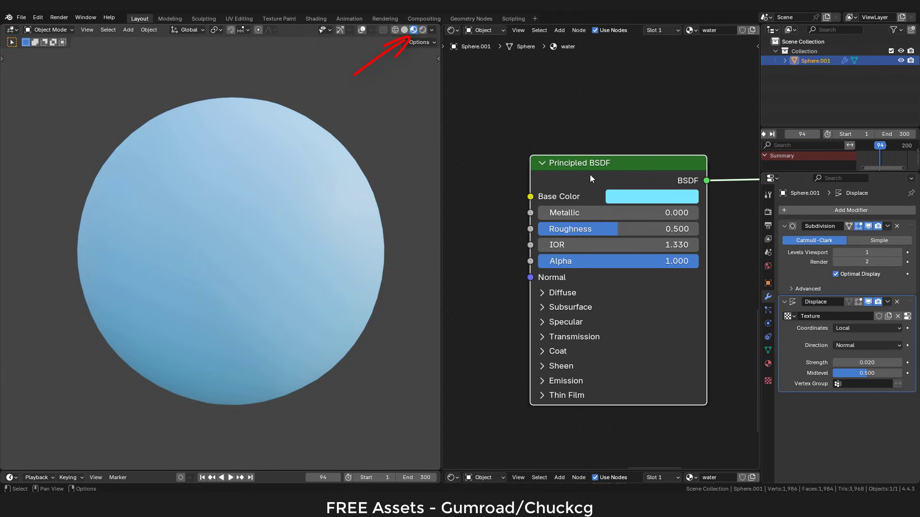
left_click(637, 200)
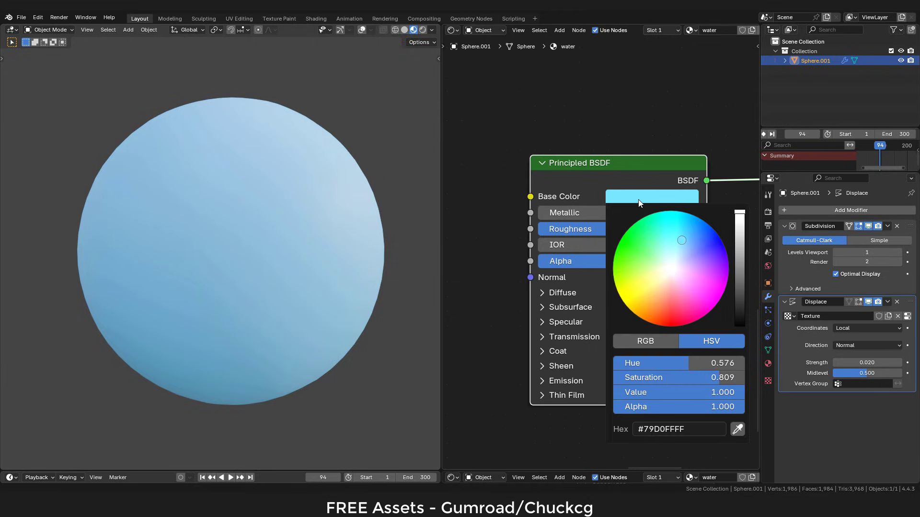
mouse_move(682, 240)
left_mouse_down()
mouse_move(664, 246)
mouse_move(690, 238)
mouse_move(682, 241)
left_mouse_up()
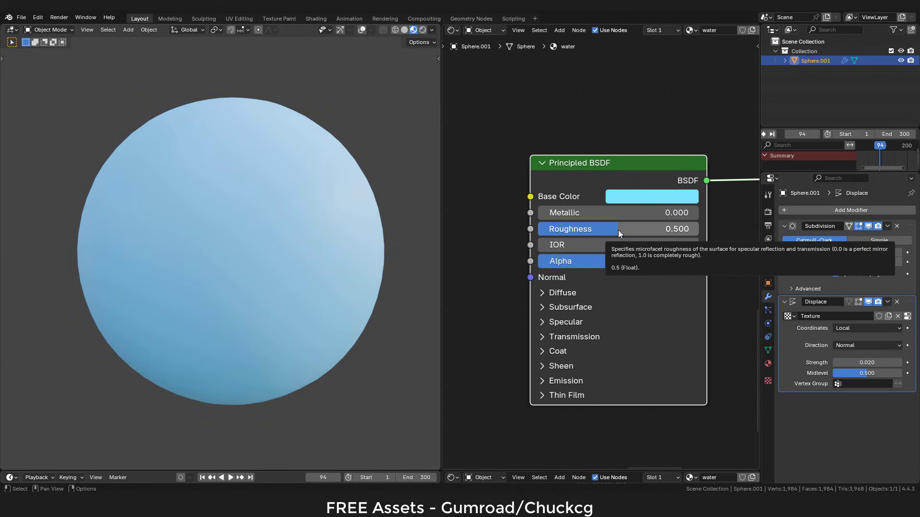
left_click_drag(623, 232, 538, 228)
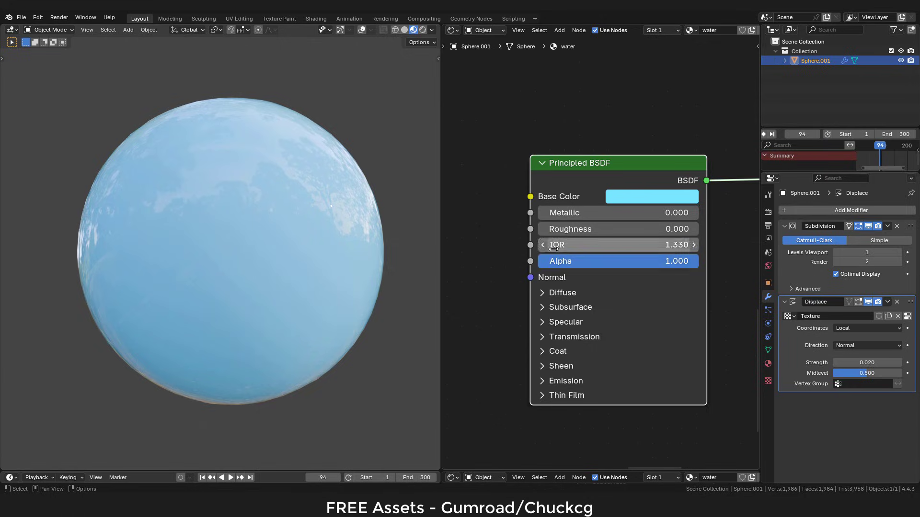
- Keep the Principled BSDF's IOR at 1.33 and set its transmission weight to 1
left_click(569, 246)
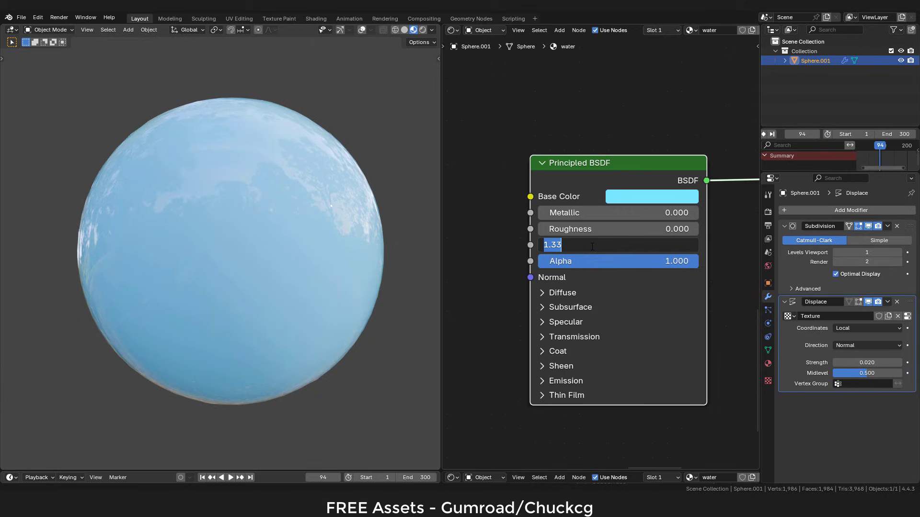
key("Return")
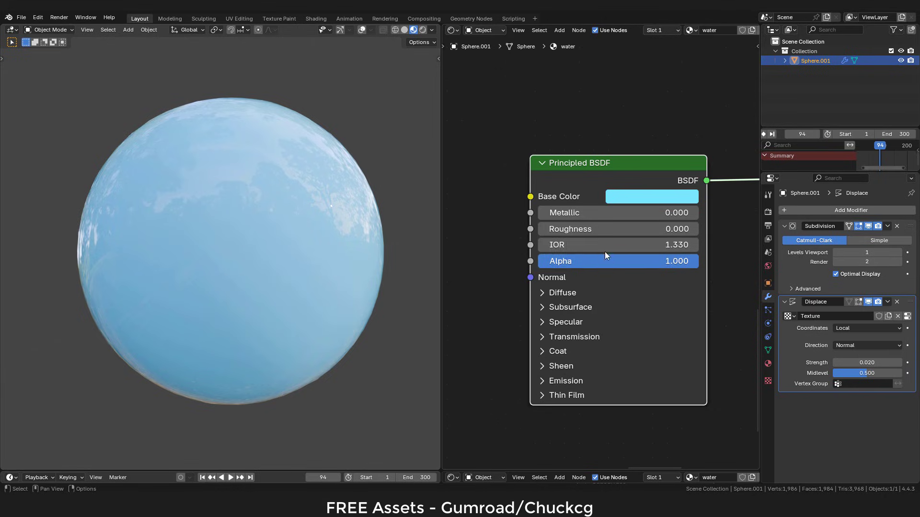
left_click(565, 336)
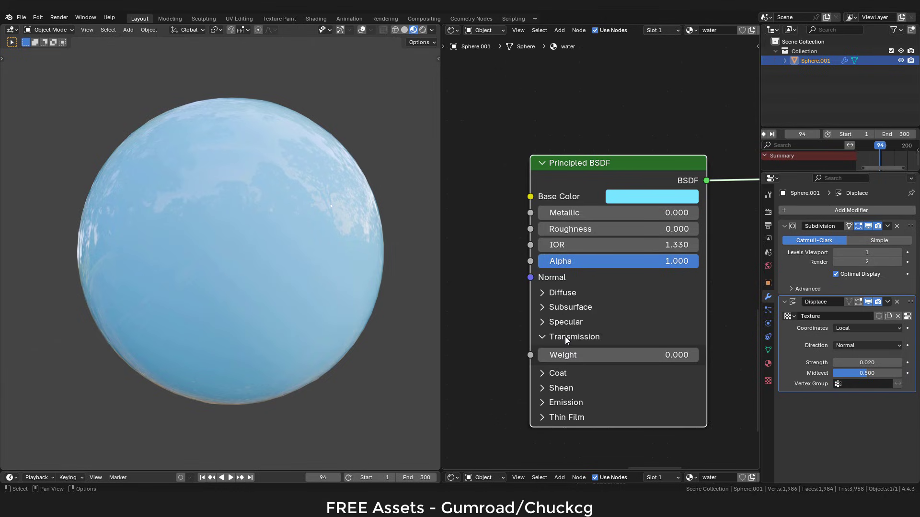
left_click_drag(558, 357, 622, 357)
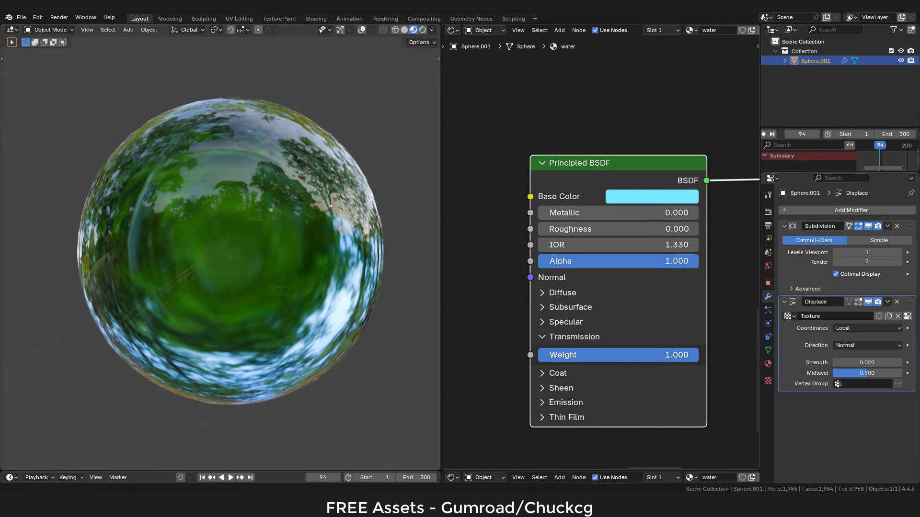
- Connect the Noise Texture's Fac output to the Bump node's Height input
scroll(569, 206, "down", 4)
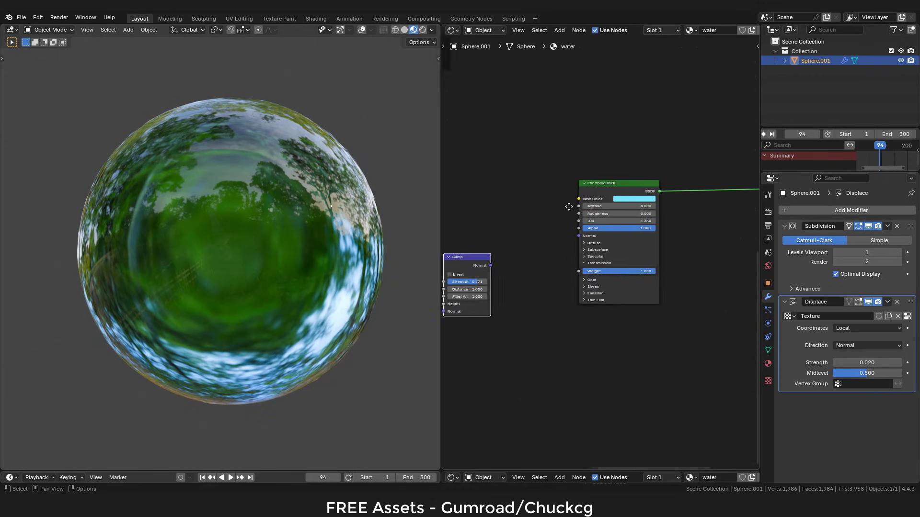
middle_click_drag(569, 206, 636, 169)
scroll(588, 188, "up", 1)
scroll(573, 187, "up", 1)
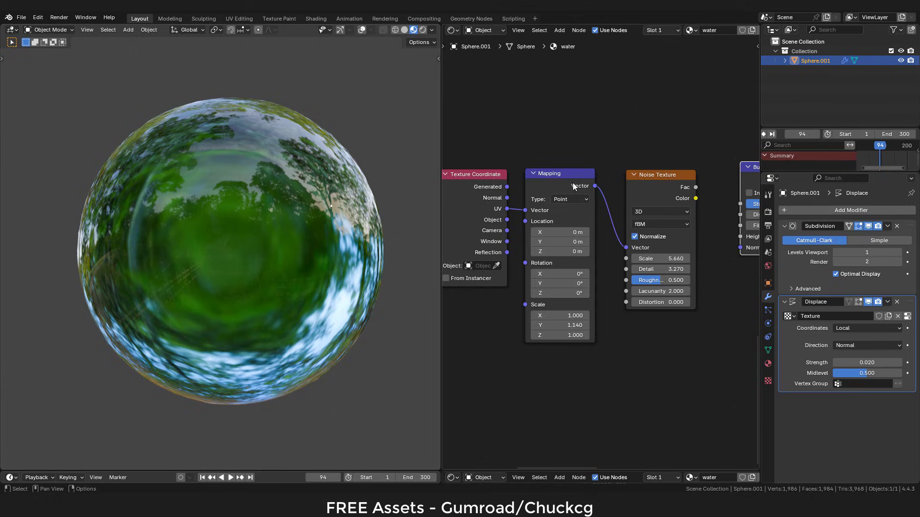
left_click(476, 186)
left_click_drag(482, 200, 474, 203)
mouse_move(570, 178)
left_mouse_down()
mouse_move(577, 161)
mouse_move(569, 176)
left_mouse_up()
left_click_drag(656, 185, 650, 188)
middle_click_drag(649, 189, 507, 193)
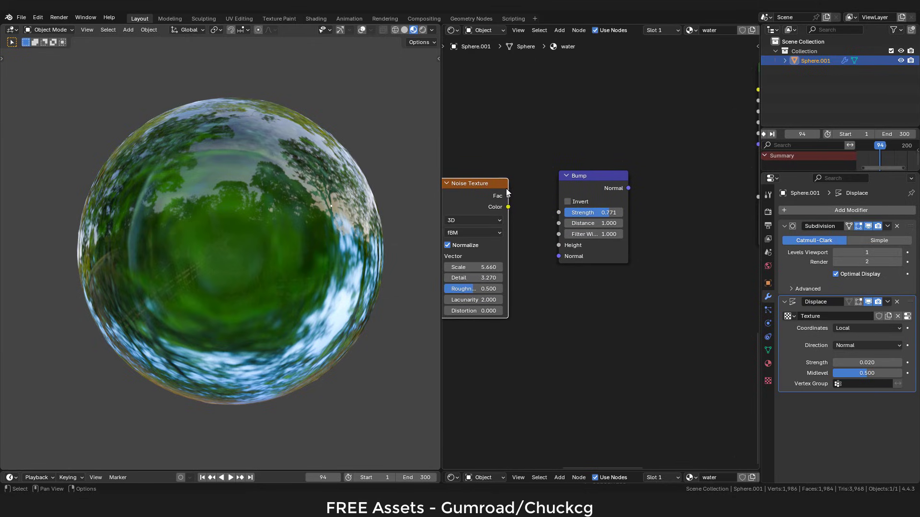
left_click_drag(572, 188, 567, 197)
left_click_drag(507, 196, 550, 256)
- Connect the Bump node's Normal output to the Principled BSDF's Normal input
scroll(551, 257, "up", 2)
middle_click_drag(677, 168, 531, 204)
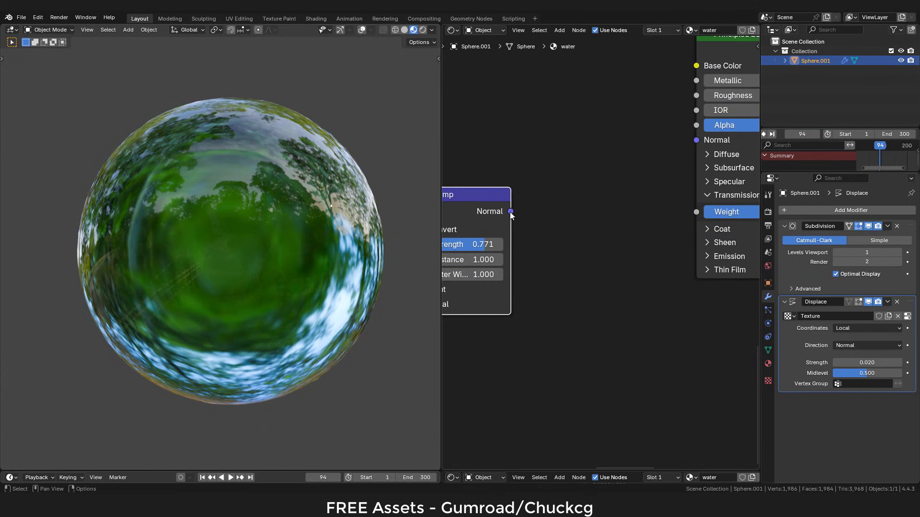
left_click_drag(511, 213, 685, 140)
- Set the Noise Texture's scale to 5.63 and switch its dimensions to 4D
scroll(653, 128, "down", 3)
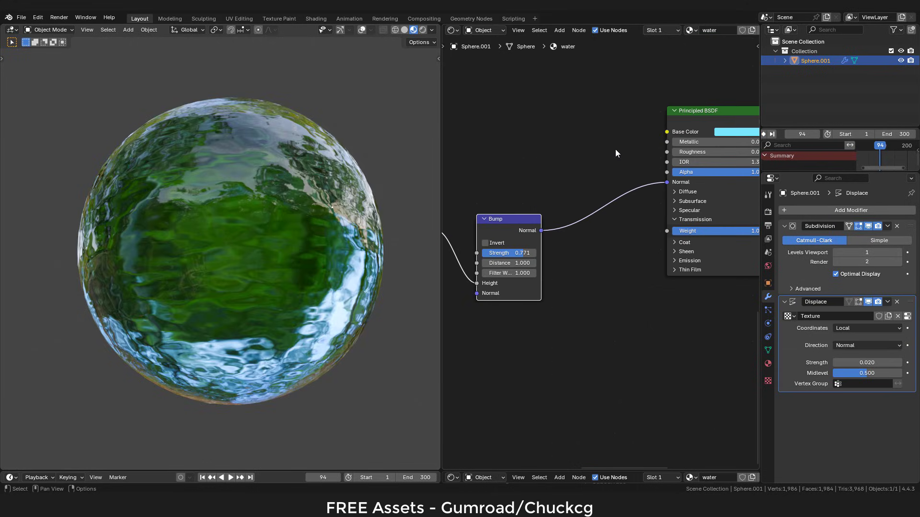
middle_click_drag(615, 148, 794, 113)
scroll(627, 151, "up", 7)
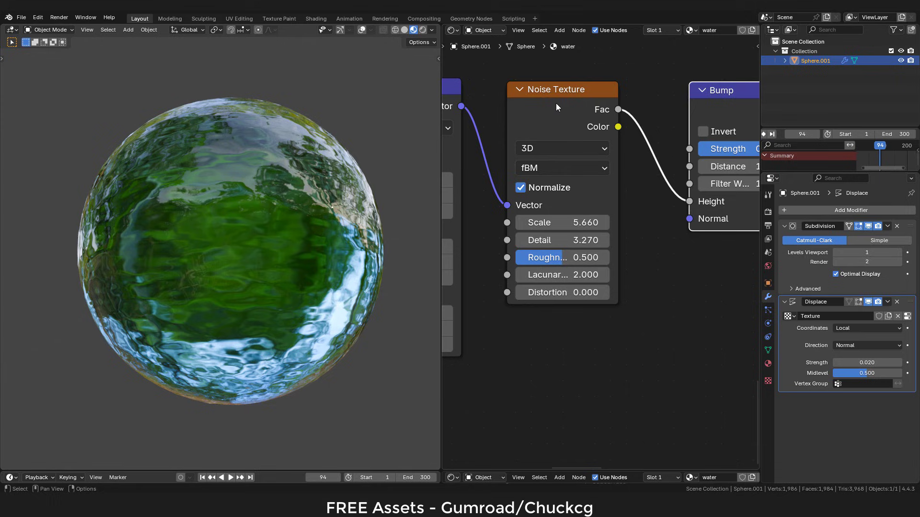
left_click(538, 128)
left_click_drag(558, 223, 584, 242)
left_click(562, 148)
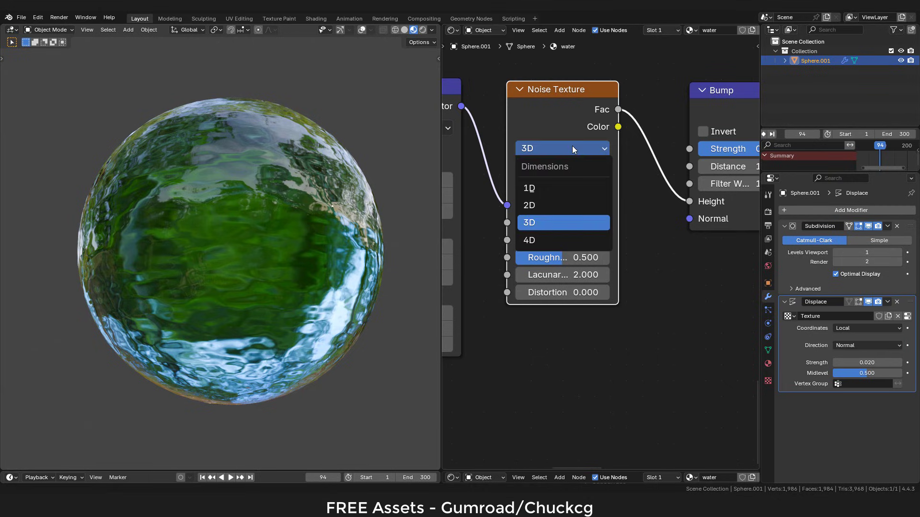
left_click(567, 240)
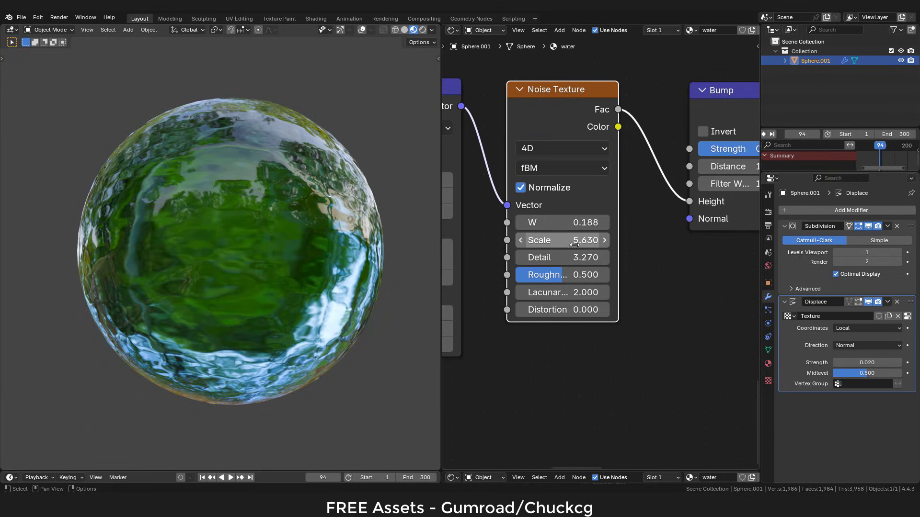
mouse_move(552, 225)
left_mouse_down()
mouse_move(579, 225)
mouse_move(553, 225)
left_mouse_up()
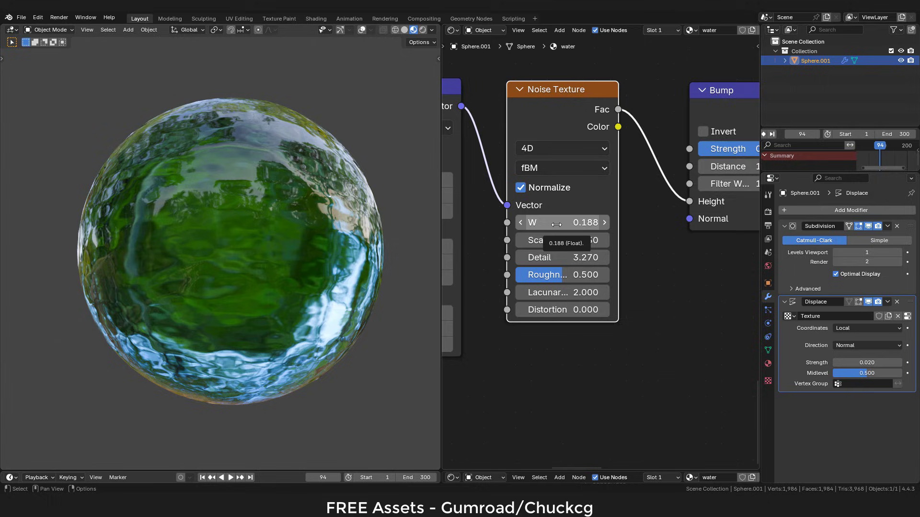
- Try out different values for the Mapping node's Y scale and the Bump node's strength
middle_click_drag(531, 225, 538, 225)
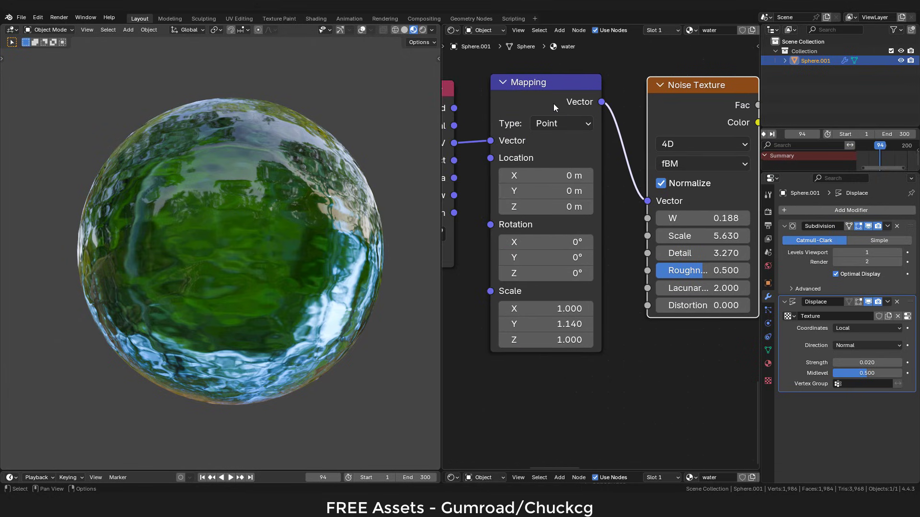
left_click_drag(565, 325, 546, 324)
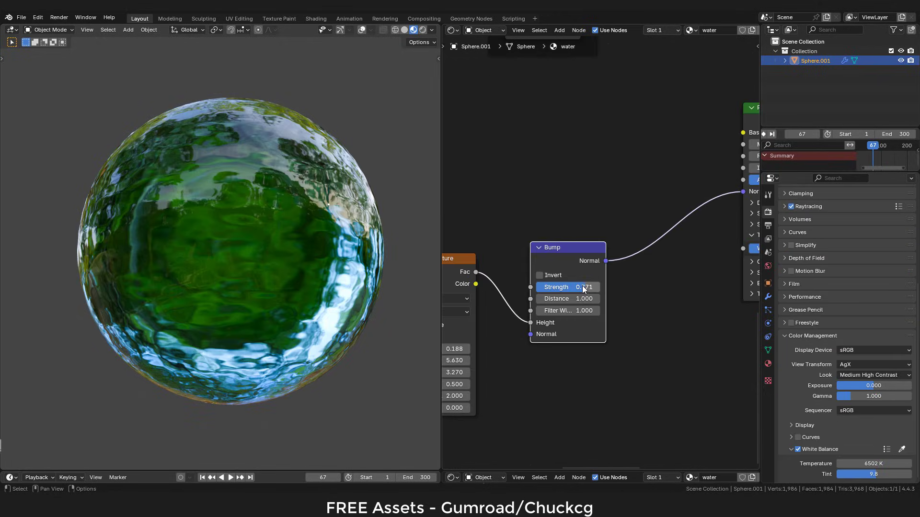
mouse_move(584, 287)
left_mouse_down()
mouse_move(543, 287)
mouse_move(600, 287)
left_mouse_up()
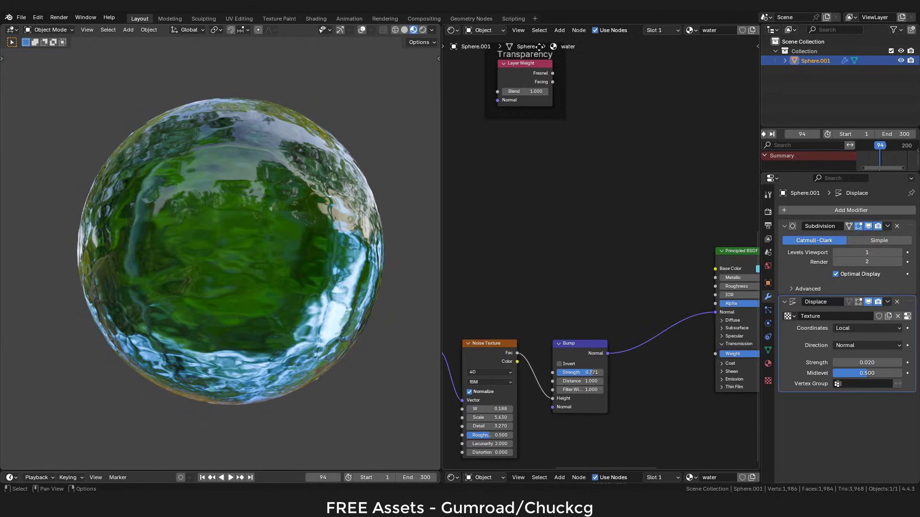
- Connect the Layer Weight's Fresnel output to the Principled BSDF's Alpha input and lower the blend slightly below 1
left_click_drag(558, 50, 549, 220)
scroll(622, 230, "up", 3)
middle_click_drag(592, 235, 500, 199)
left_click_drag(499, 192, 611, 272)
middle_click_drag(493, 252, 712, 249)
scroll(623, 228, "up", 2)
mouse_move(578, 221)
left_mouse_down()
mouse_move(505, 221)
mouse_move(562, 221)
left_mouse_up()
- Drive the Noise Texture's W value with the expression #frame/500 and preview the animated water ripples
scroll(545, 247, "down", 3)
middle_click_drag(544, 281, 664, 172)
scroll(654, 176, "up", 7)
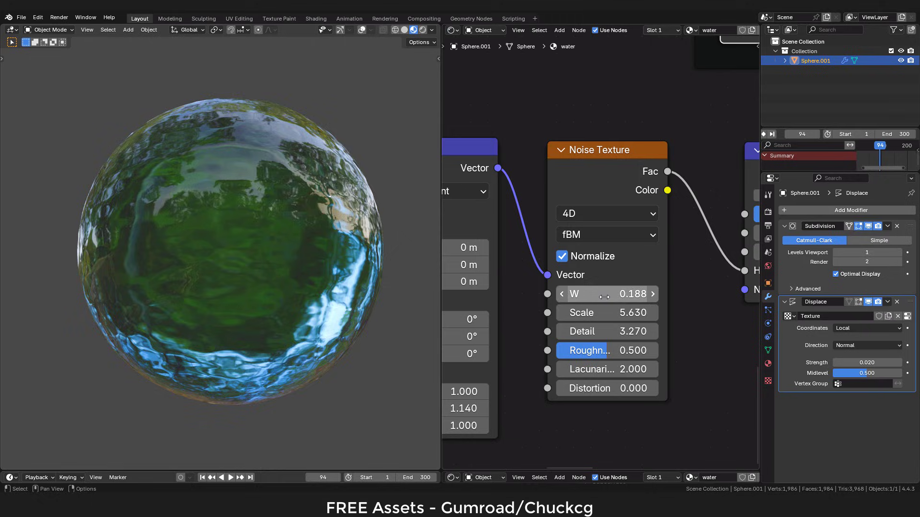
mouse_move(604, 297)
left_mouse_down()
mouse_move(623, 297)
mouse_move(610, 292)
left_mouse_up()
left_click(612, 294)
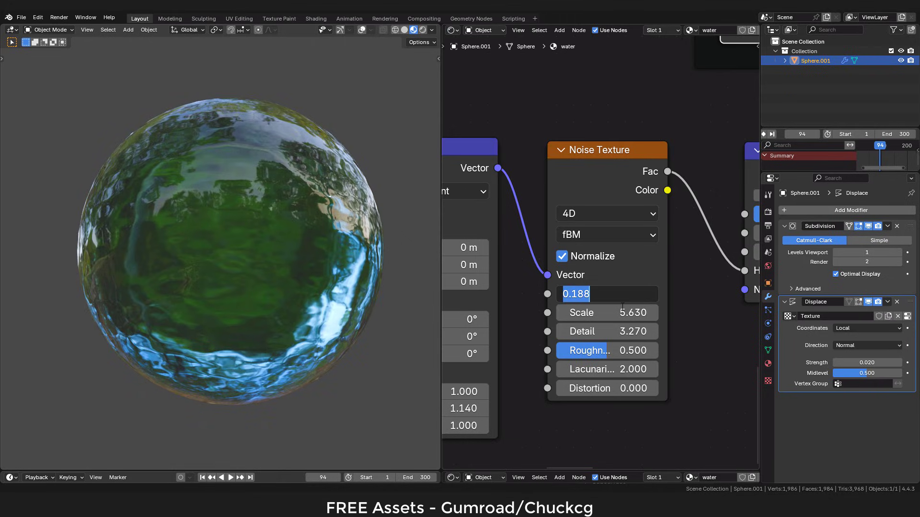
type("#fra")
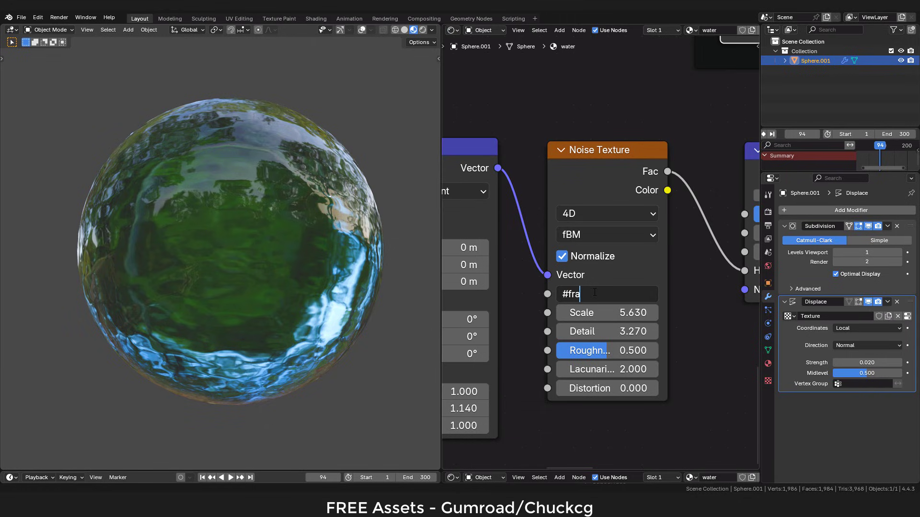
type("me/500")
key("Return")
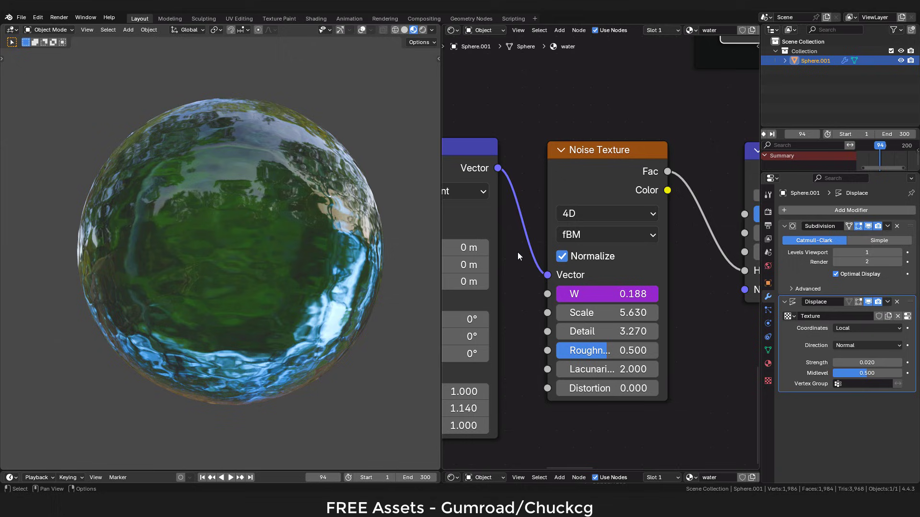
key("space")
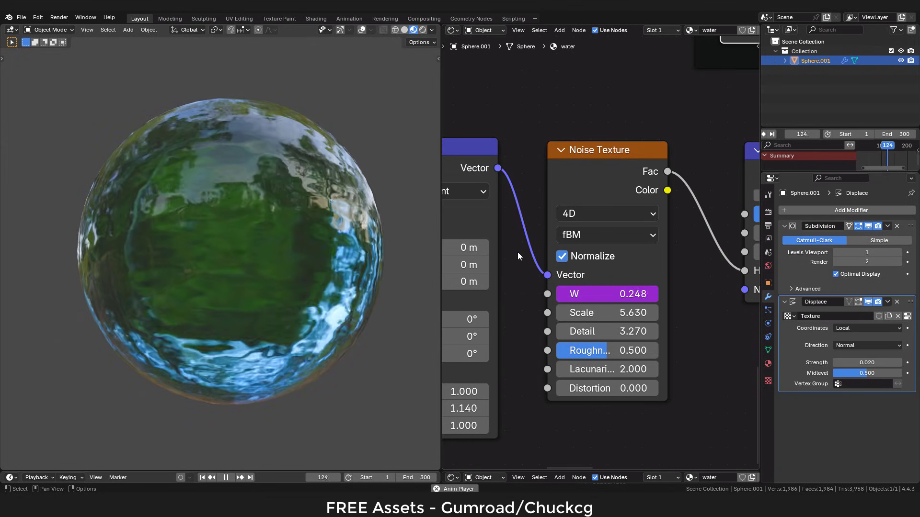
key("space")
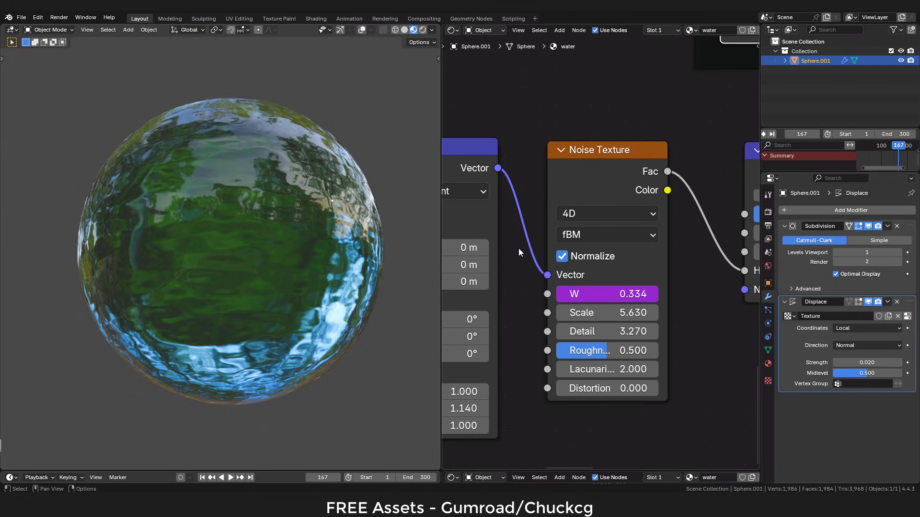
- Drive the Mapping node's Y location with the expression #frame/1500 and play the animation to preview the flow
middle_click_drag(518, 248, 630, 185, "shift")
mouse_move(551, 201)
left_mouse_down("shift")
mouse_move(608, 201)
mouse_move(517, 201)
mouse_move(604, 202)
mouse_move(551, 201)
left_mouse_up("shift")
left_click(551, 201)
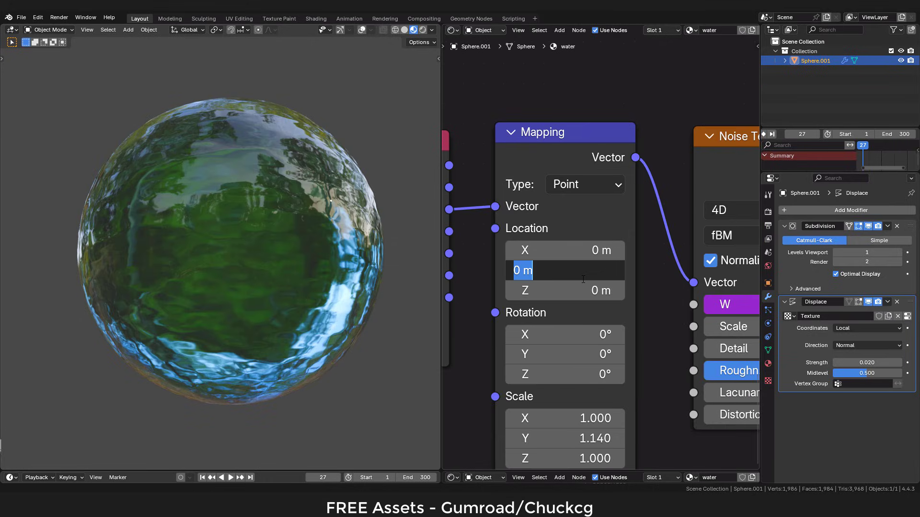
type("#frame")
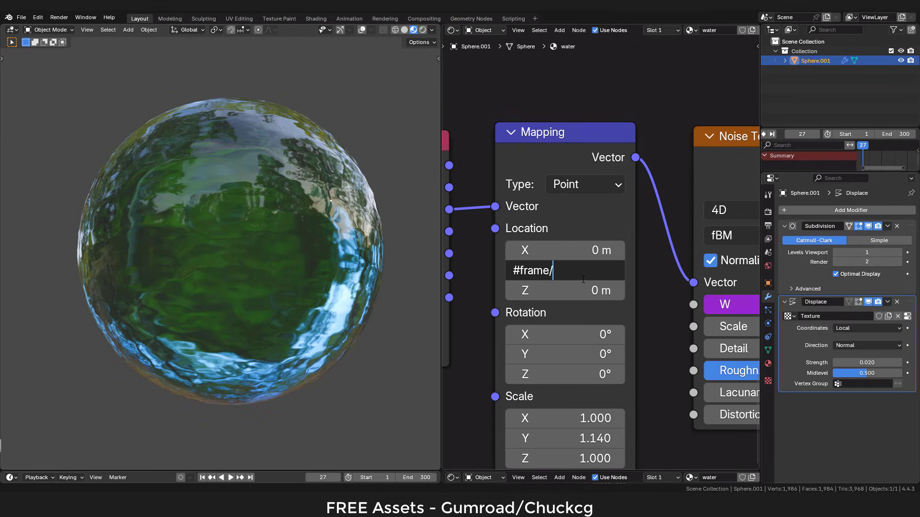
type("/1500")
key("Return")
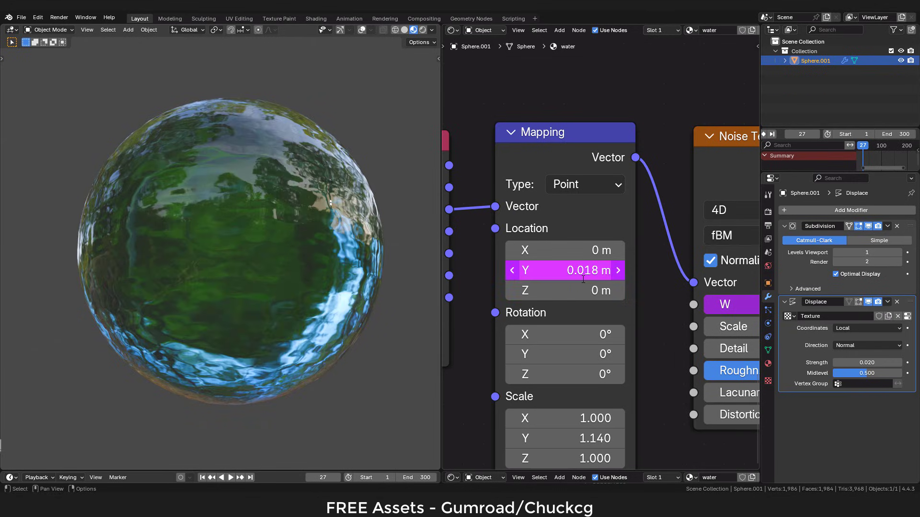
key("space")
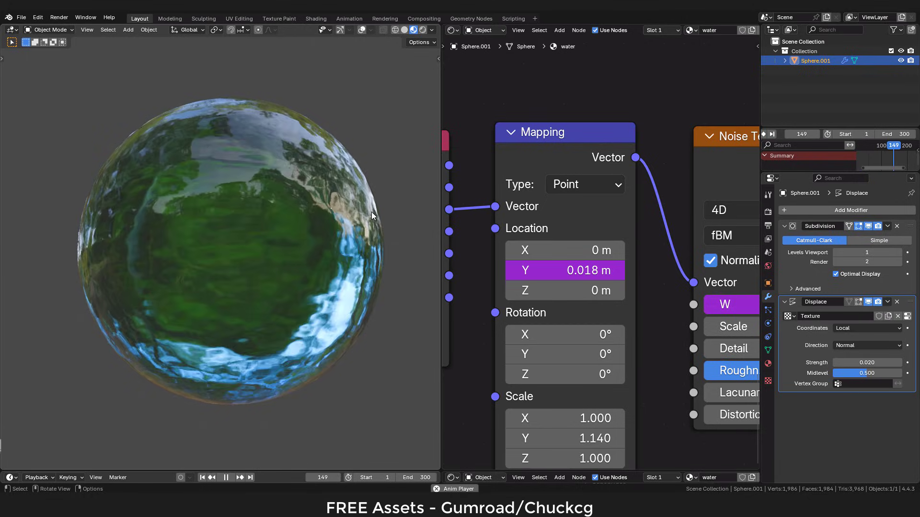
key("space")
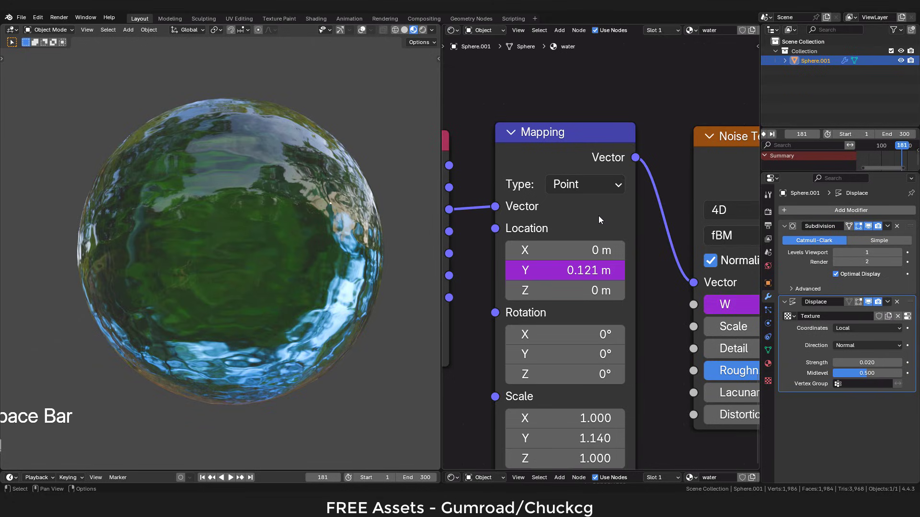
- Examine the Texture Coordinate, Mapping and Voronoi Texture nodes at the start of the CAUSTICS frame
scroll(599, 216, "down", 10)
middle_click_drag(623, 196, 540, 321)
scroll(600, 240, "down", 12)
middle_click_drag(637, 169, 636, 295)
scroll(624, 192, "up", 4)
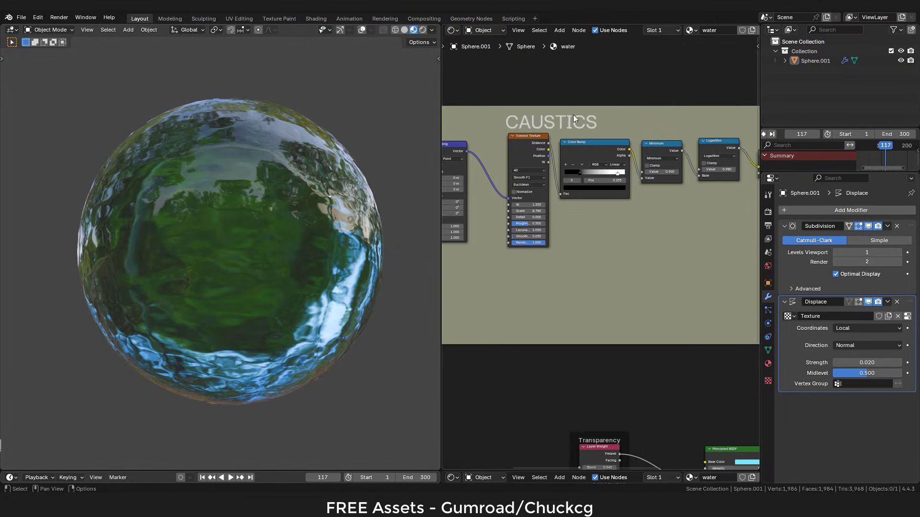
middle_click_drag(573, 114, 642, 143)
scroll(474, 148, "up", 1)
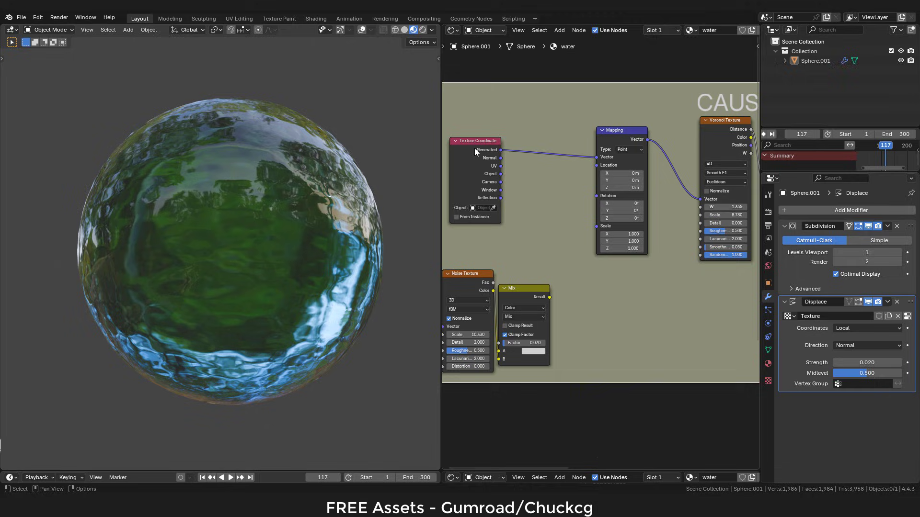
left_click_drag(474, 148, 511, 152)
middle_click_drag(539, 134, 507, 157)
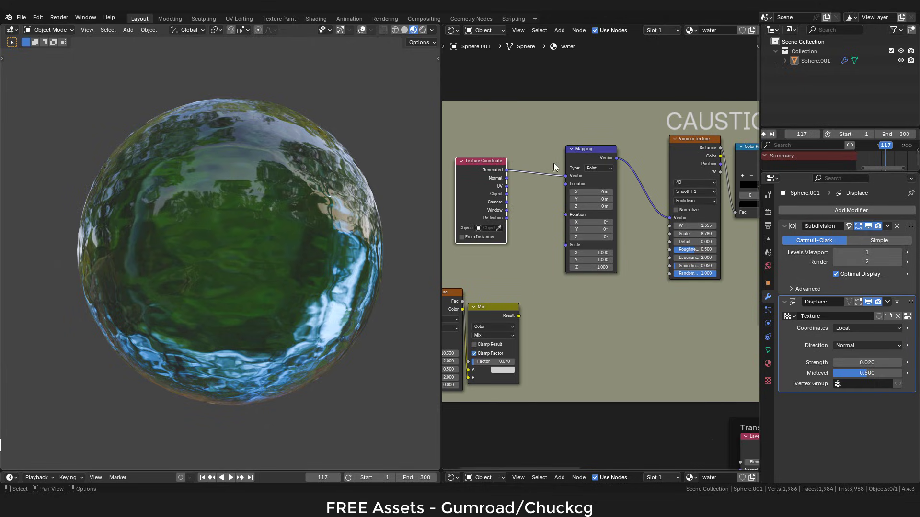
left_click(593, 153)
middle_click_drag(666, 158, 547, 156)
scroll(573, 151, "up", 4)
left_click(567, 120)
middle_click_drag(587, 122, 602, 171)
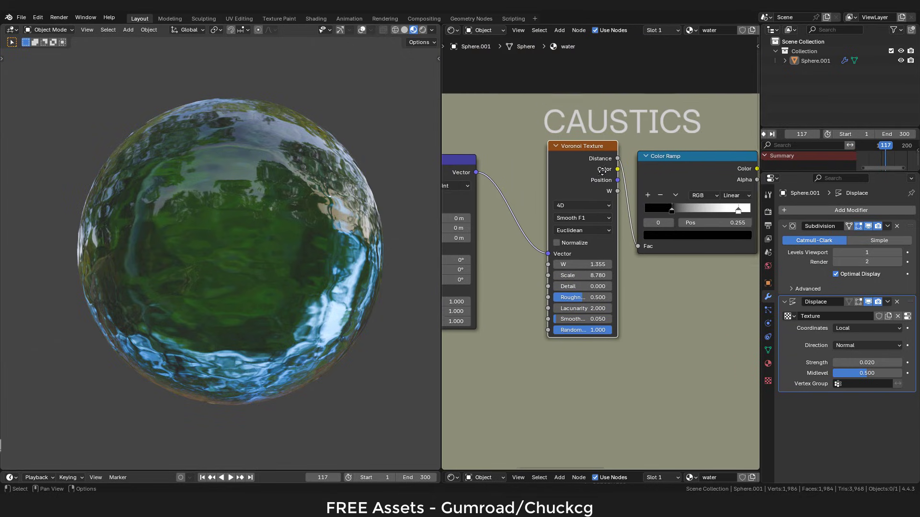
scroll(602, 171, "up", 2)
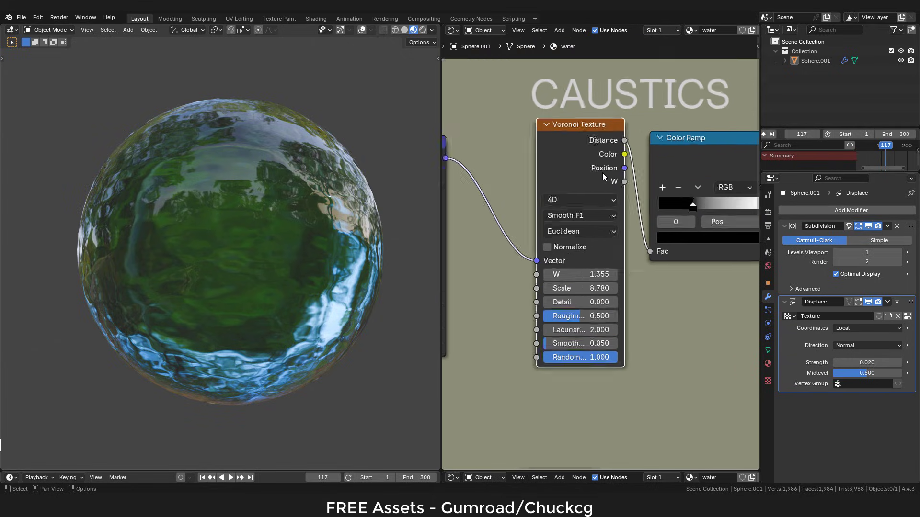
- Keep the Voronoi Texture at 4D and Smooth F1, and preview its Distance output on the sphere
left_click(581, 198)
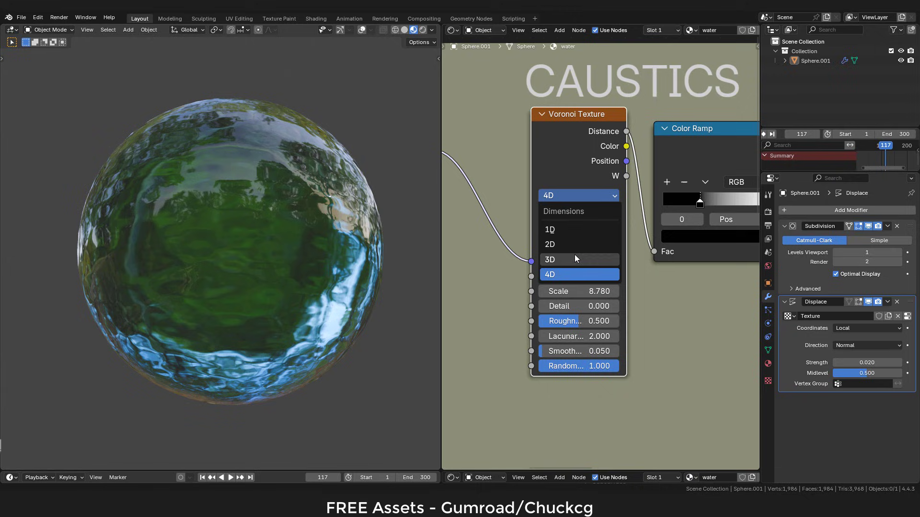
left_click(567, 272)
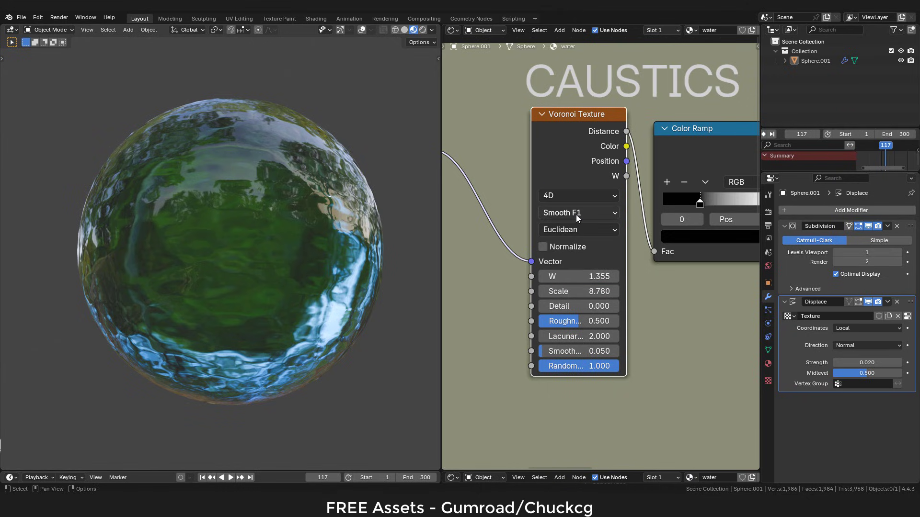
left_click(575, 215)
left_click(576, 214)
left_click(579, 130, "ctrl+shift")
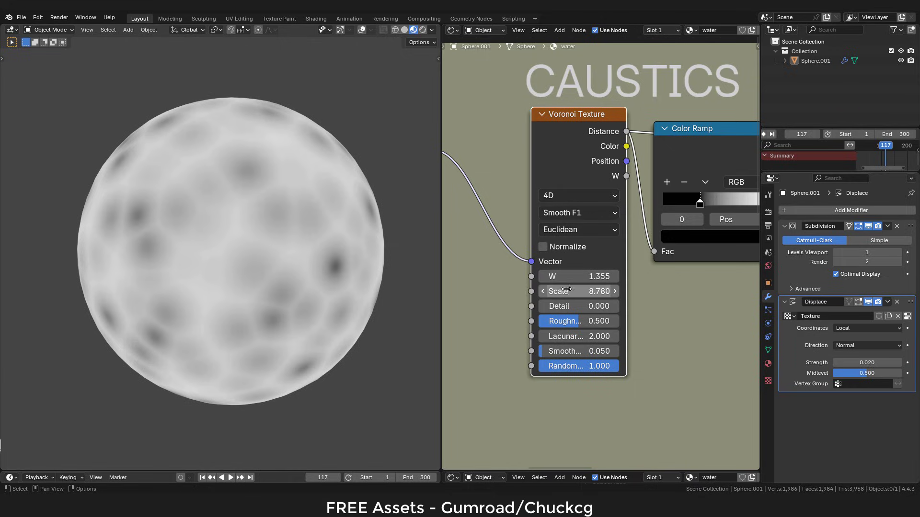
- Try out different Scale and Smoothness values on the Voronoi Texture
left_click_drag(570, 290, 546, 290, "shift")
right_click(546, 290)
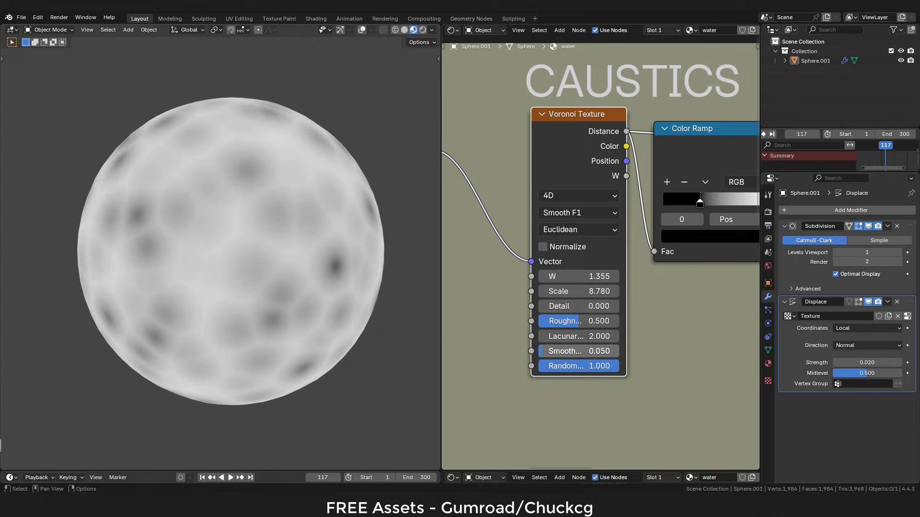
mouse_move(545, 351)
left_mouse_down()
mouse_move(619, 352)
mouse_move(558, 352)
left_mouse_up()
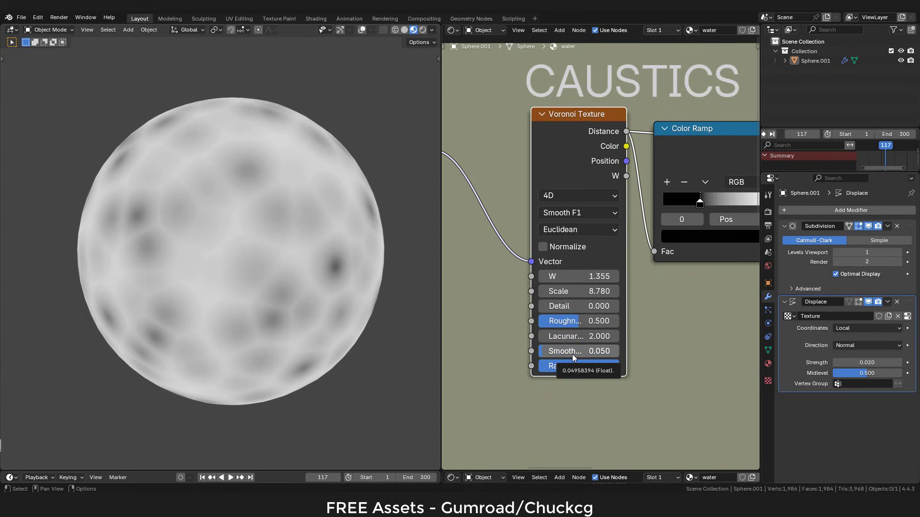
- Preview the Color Ramp on the sphere and try out another position for its black stop
middle_click_drag(663, 241, 507, 267)
left_click(570, 188)
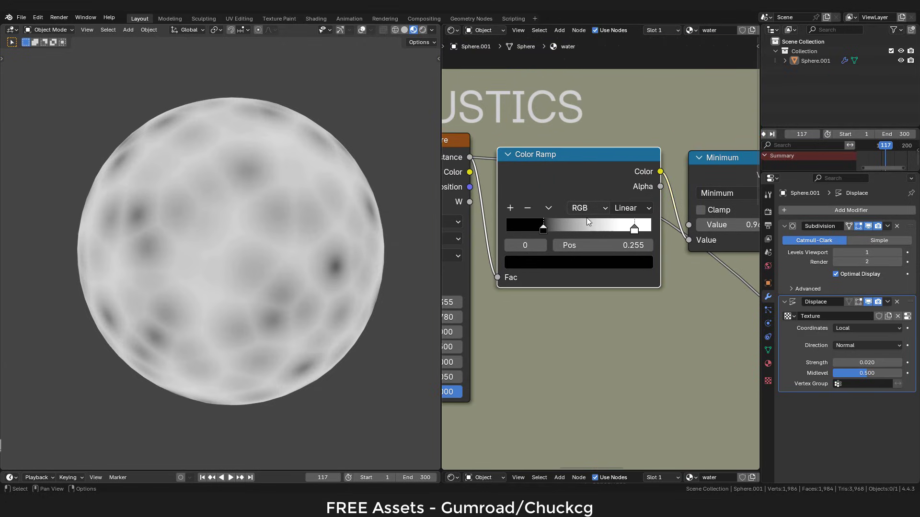
left_click(568, 174, "ctrl+shift")
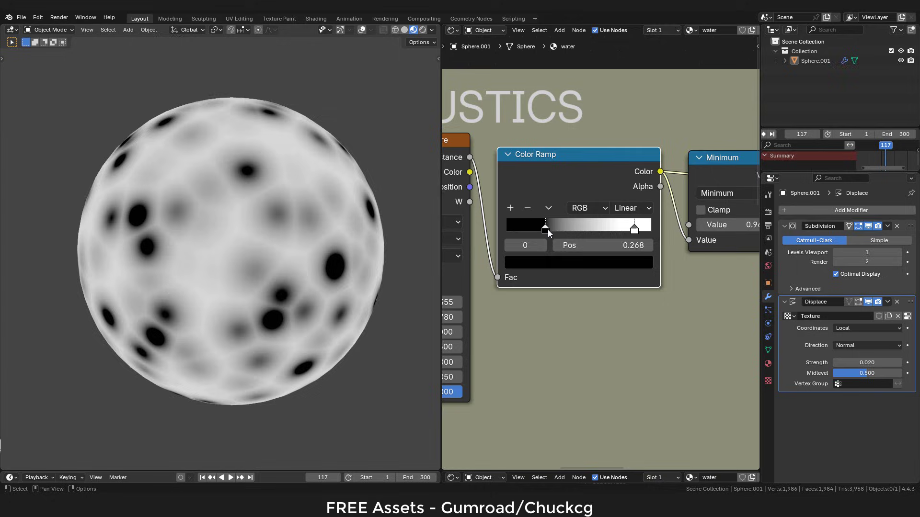
left_click_drag(545, 229, 575, 233)
right_click(575, 233)
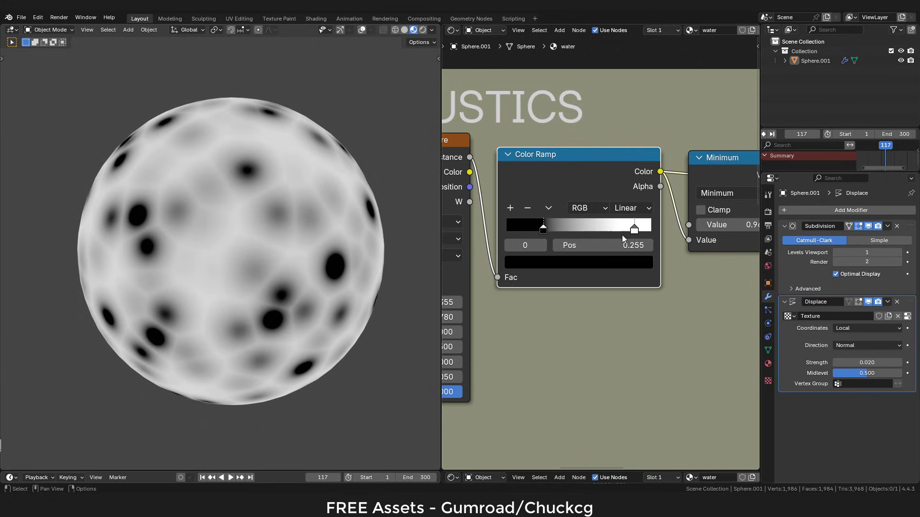
- Keep the first Math node on Minimum with a Value of 0.96, fed by the Color Ramp
middle_click_drag(661, 225, 530, 222)
left_click(599, 190)
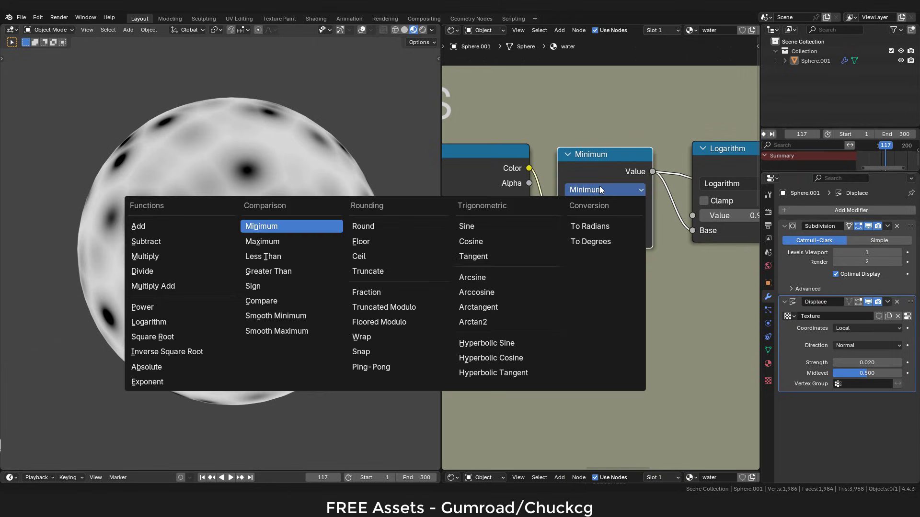
left_click(612, 189)
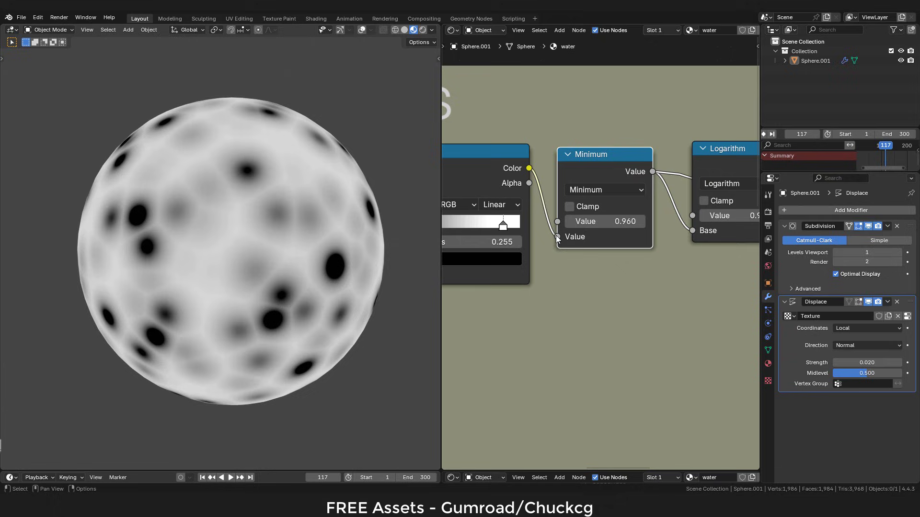
left_click_drag(558, 237, 548, 240)
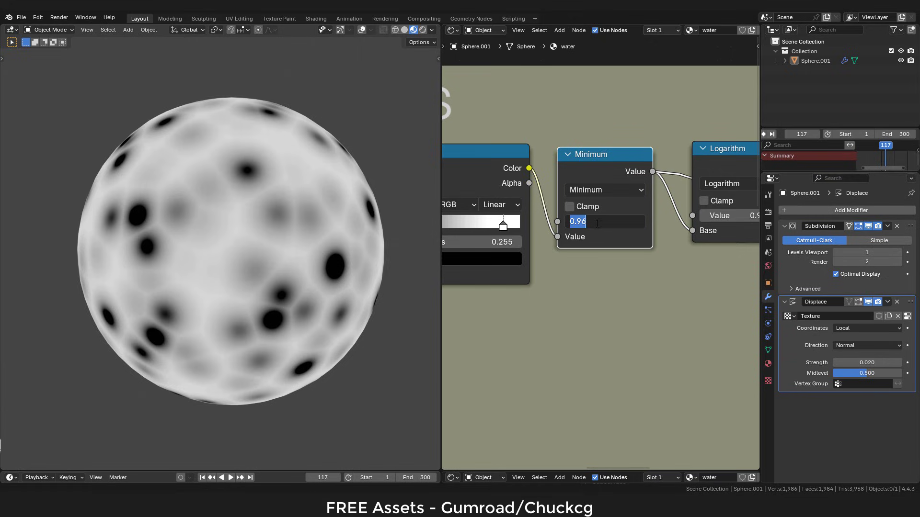
key("Return")
- Preview the second Math node's output on the sphere and keep its operation on Logarithm
middle_click_drag(667, 229, 559, 224)
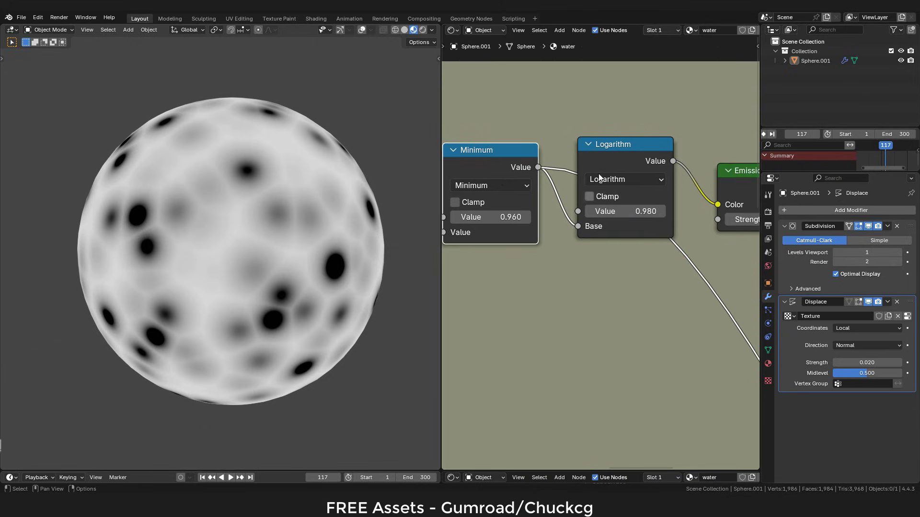
left_click(615, 156, "ctrl+shift")
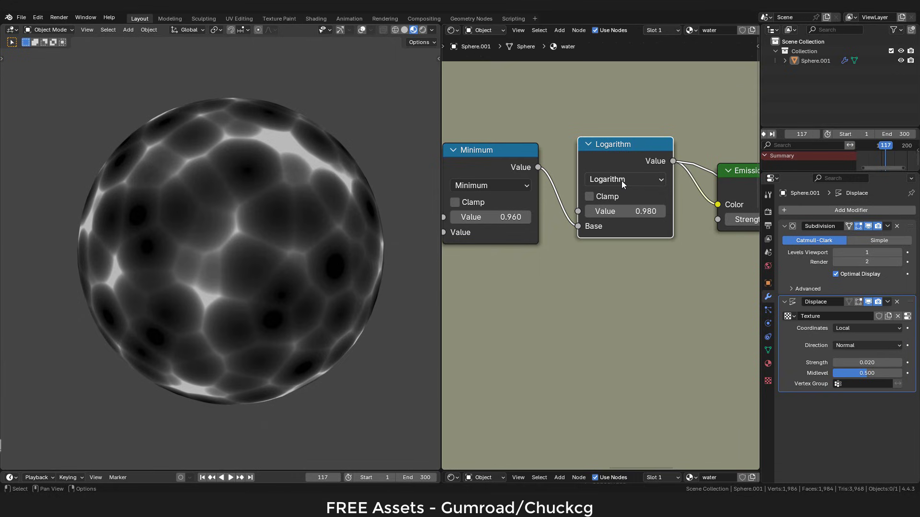
left_click(621, 180)
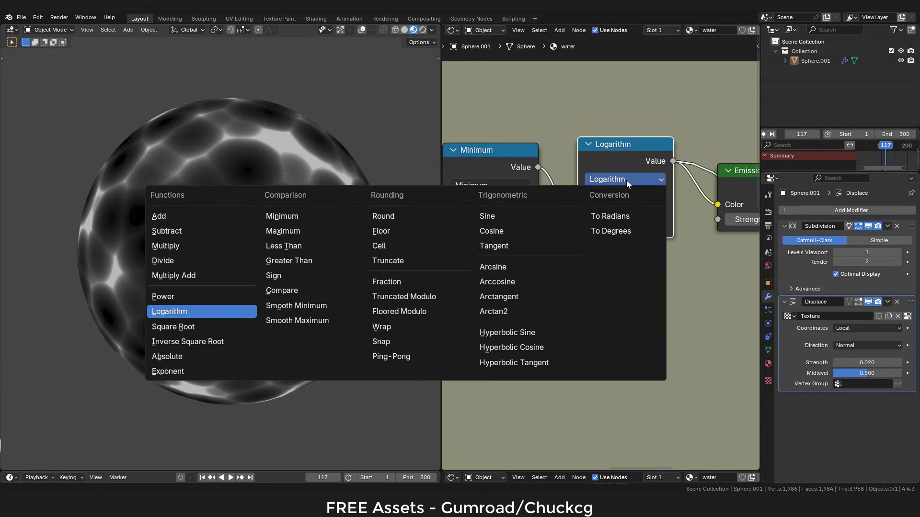
left_click(631, 180)
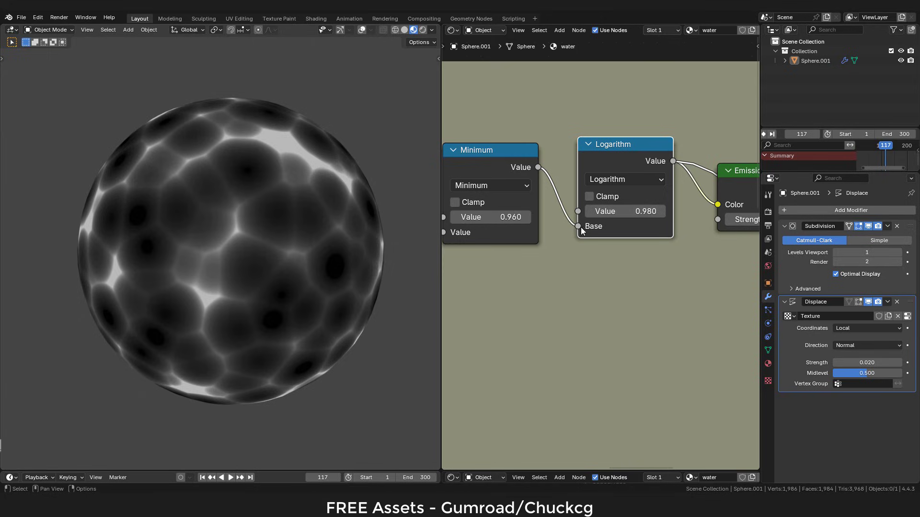
- Try out lower inputs for the Logarithm node's Value and return it to 0.98
left_click(631, 212)
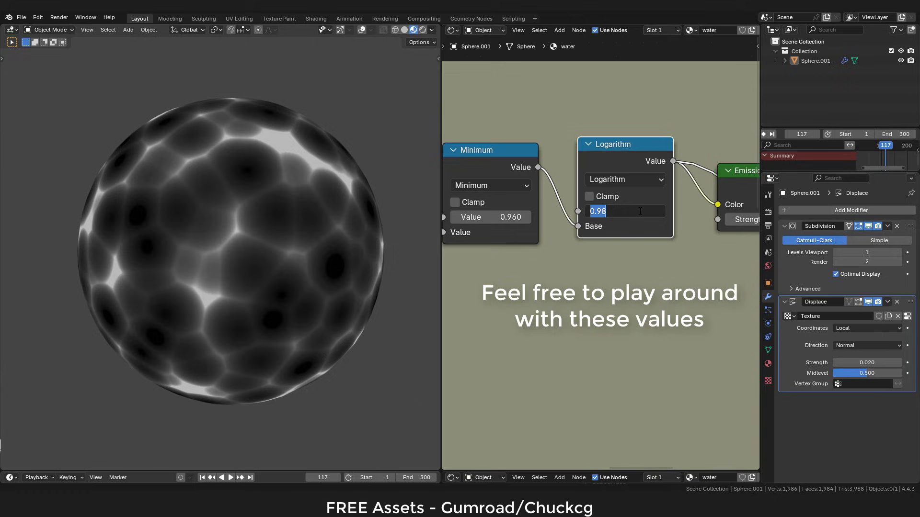
type("0.87")
key("Return")
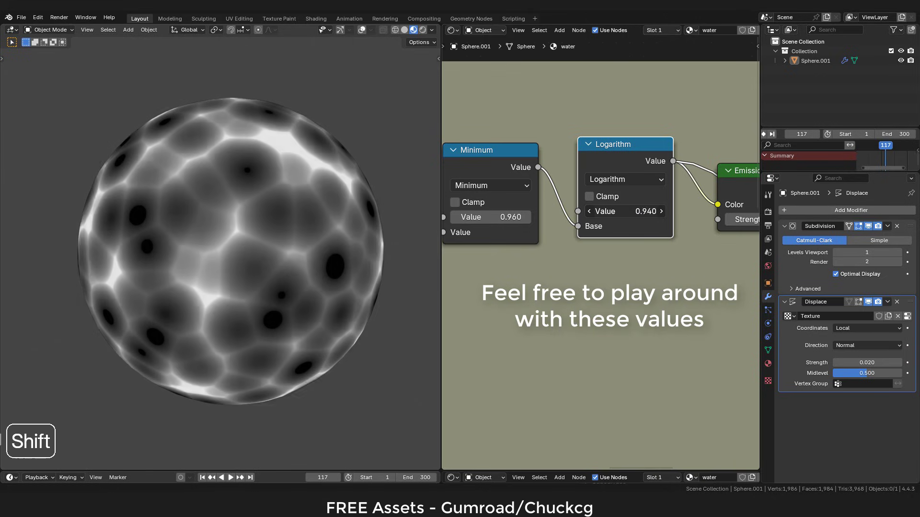
left_click_drag(631, 211, 675, 211, "shift")
- Preview the Emission node on the sphere and set its Strength to about 6.92
scroll(680, 207, "down", 1)
middle_click_drag(679, 207, 543, 205)
left_click(626, 180, "ctrl+shift")
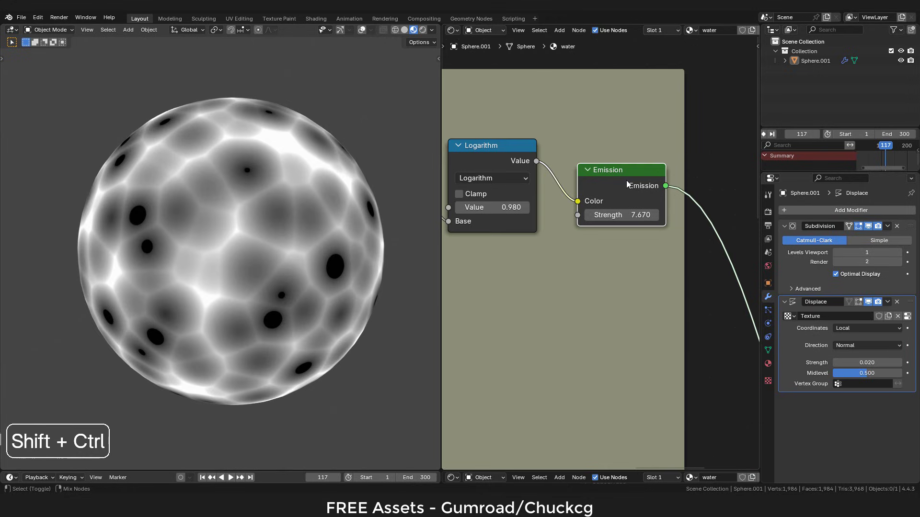
left_click_drag(623, 215, 605, 215, "shift")
- Make room beside the caustics Texture Coordinate node and place the Mix color node between it and the Mapping node
scroll(594, 237, "down", 2)
scroll(593, 237, "down", 4)
middle_click_drag(546, 238, 758, 220)
scroll(574, 222, "up", 5)
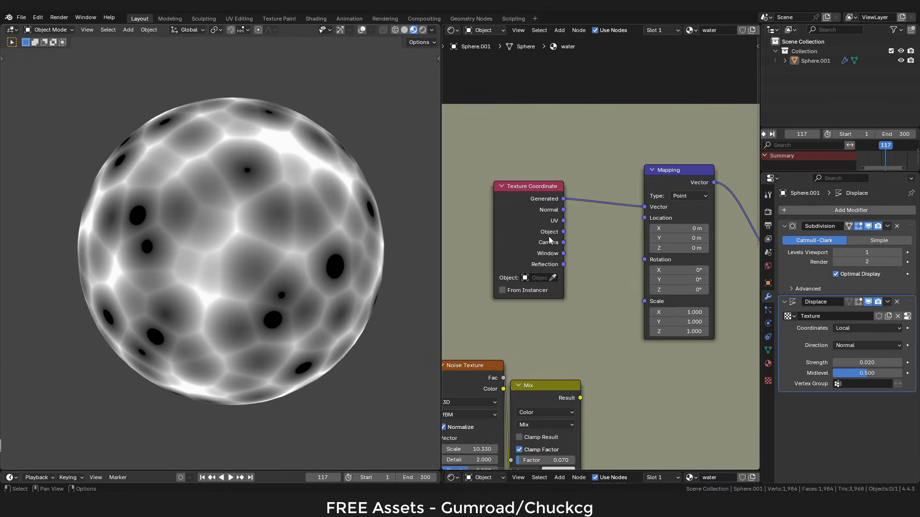
left_click_drag(527, 205, 472, 202)
left_click_drag(544, 386, 571, 224)
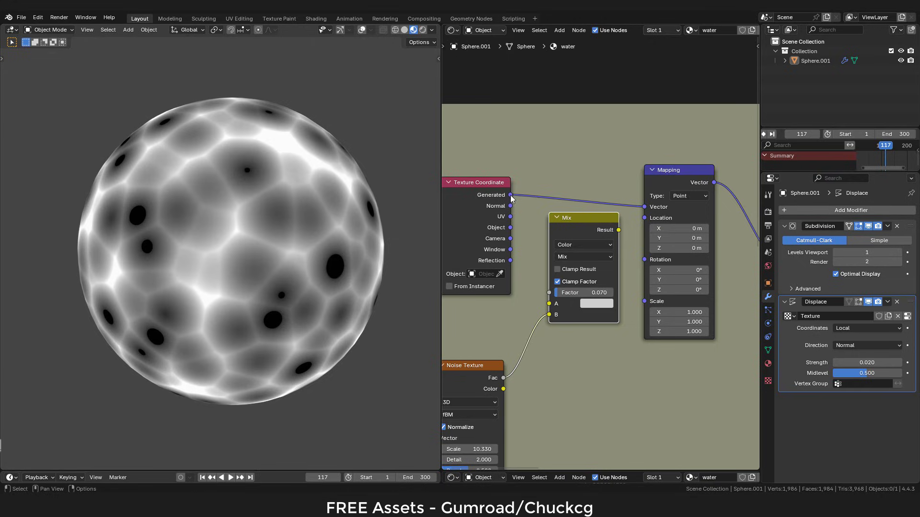
- Connect the Generated output to the Mix node's A input and the Mix Result to the Mapping node's Vector
left_click_drag(511, 196, 548, 303)
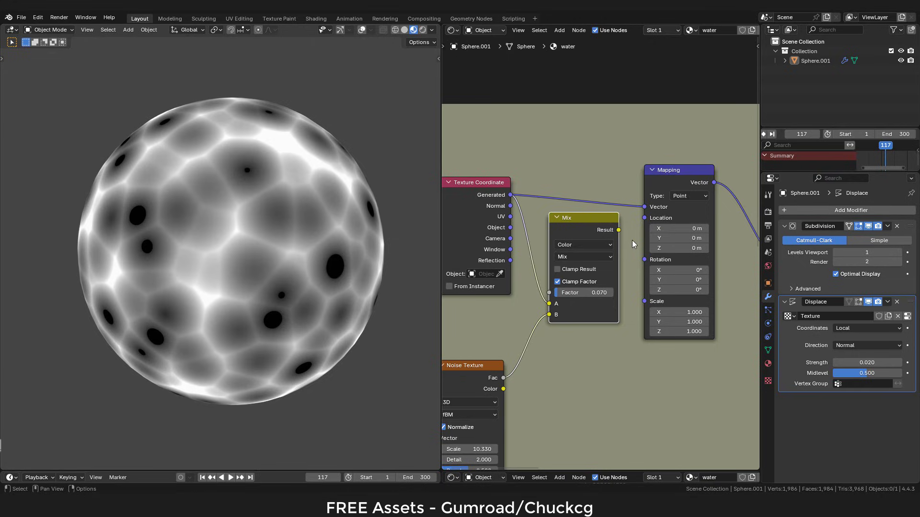
left_click_drag(618, 230, 630, 171)
left_click_drag(641, 206, 640, 207)
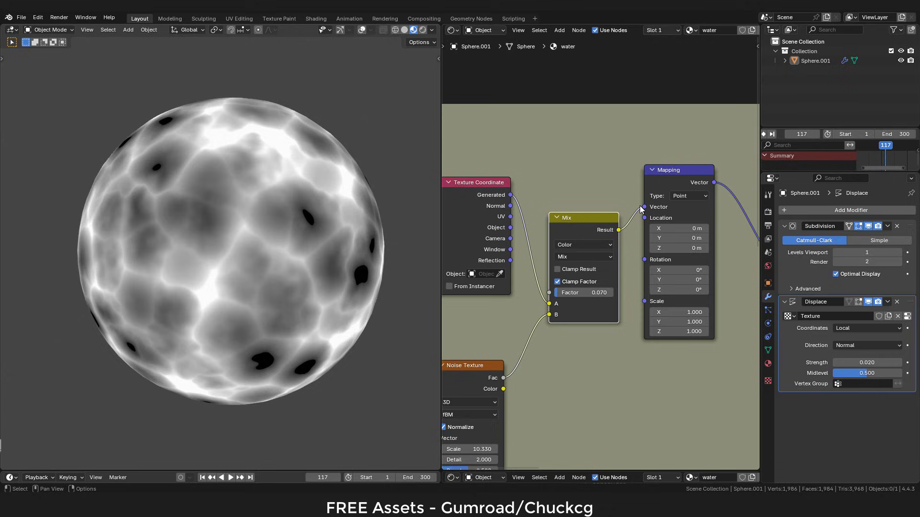
- Try out different values for the caustics Noise Texture's Scale and the Mix node's Factor
middle_click_drag(572, 326, 617, 284)
mouse_move(594, 273)
left_mouse_down()
mouse_move(561, 302)
mouse_move(533, 288)
mouse_move(571, 257)
mouse_move(590, 283)
mouse_move(602, 275)
left_mouse_up()
left_click_drag(519, 373, 500, 373)
right_click(512, 373, "shift")
key("Escape")
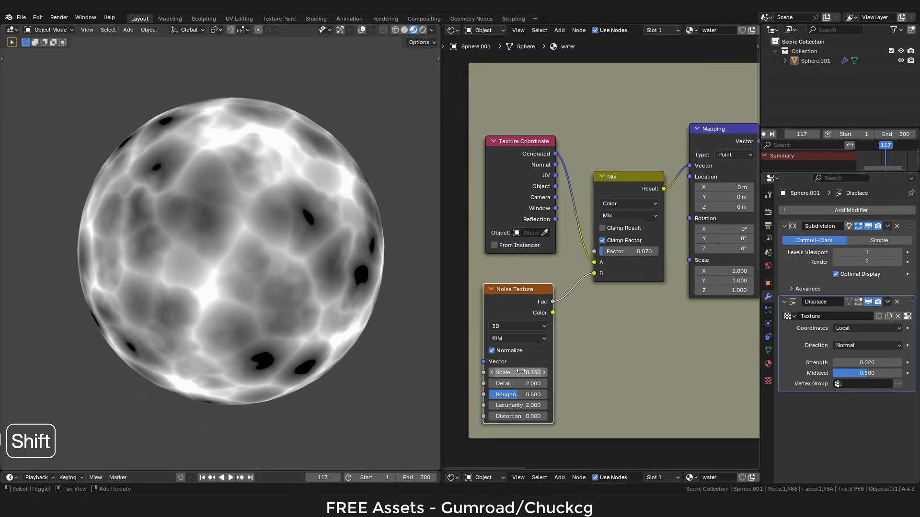
left_click(608, 251)
scroll(610, 252, "up", 2)
left_click(636, 270)
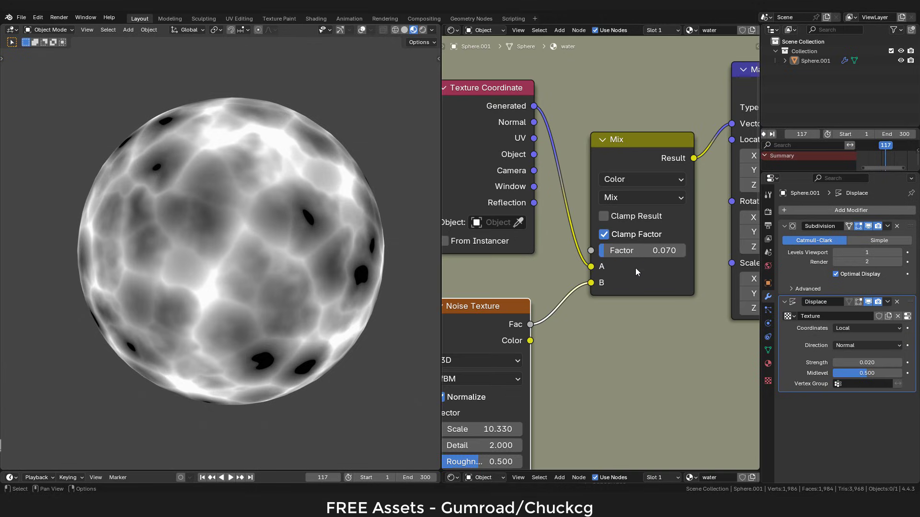
left_click_drag(636, 251, 647, 252)
- Drive the Voronoi Texture's W value with a #frame division expression and play the animation to preview the moving caustics
scroll(677, 284, "down", 1)
scroll(678, 284, "down", 9)
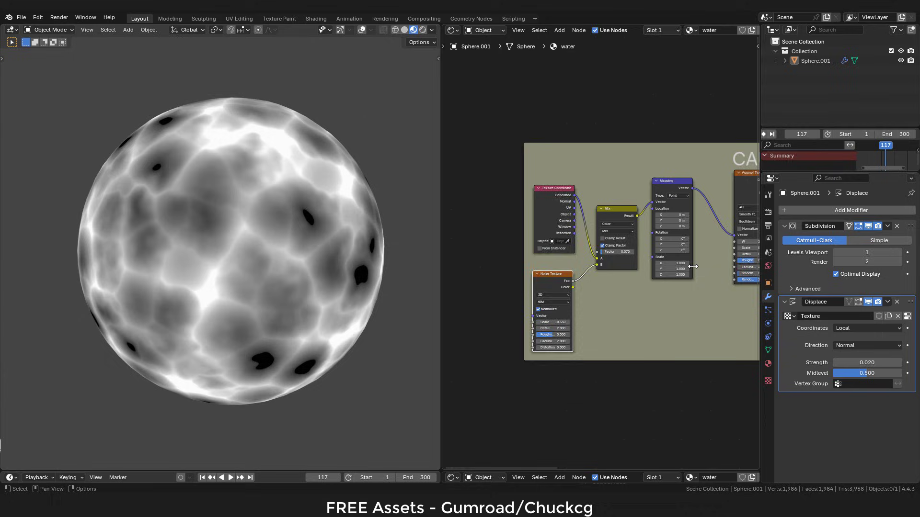
middle_click_drag(757, 247, 648, 254)
scroll(647, 254, "up", 10)
left_click(613, 121)
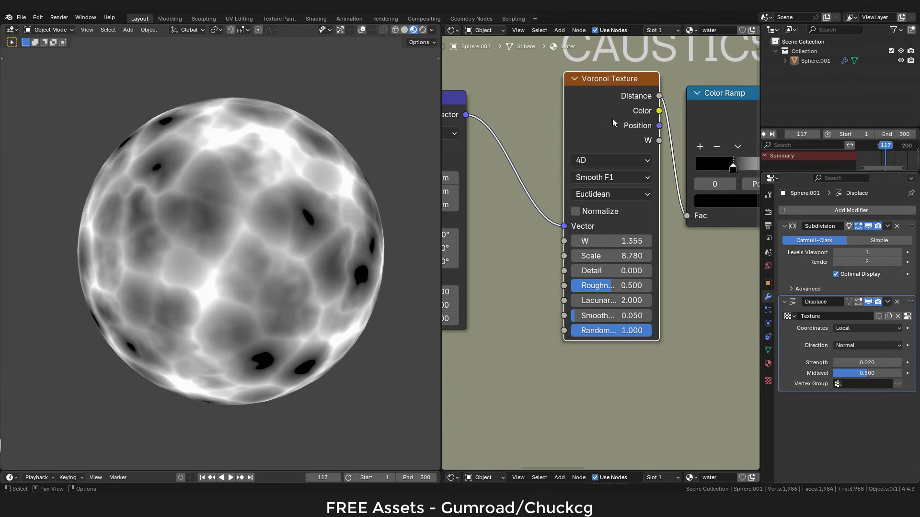
left_click(616, 241)
type("#fra")
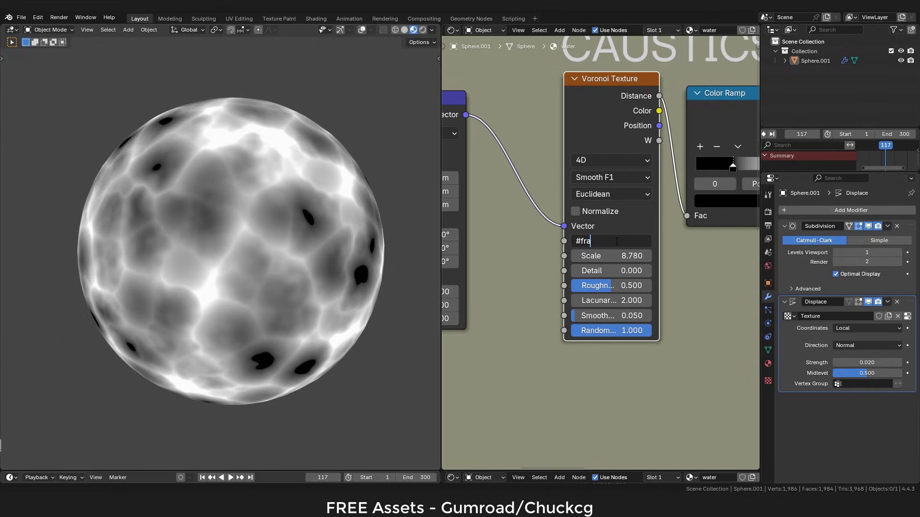
type("me/50")
key("Return")
key("space")
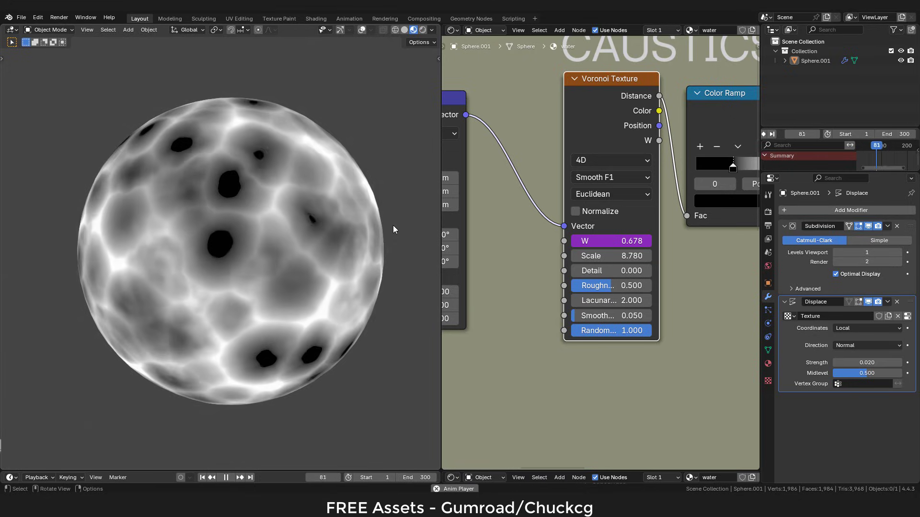
key("space")
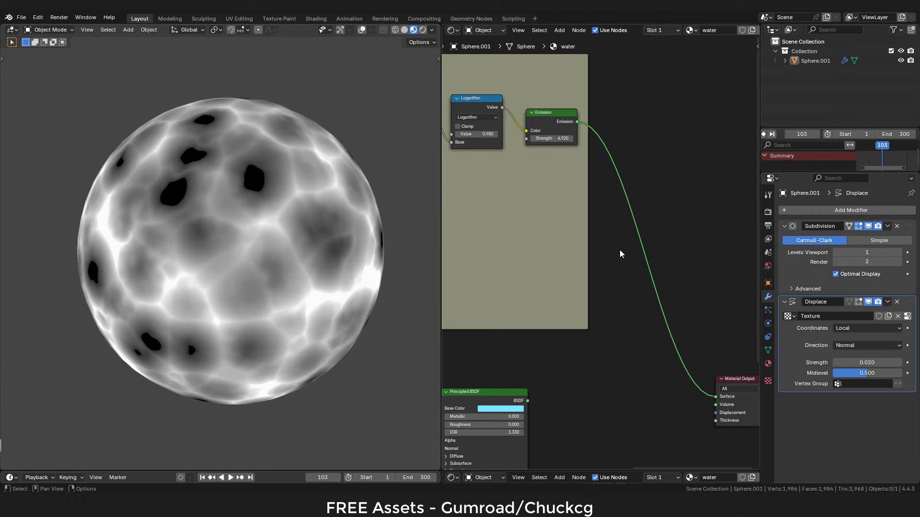
- Insert a Mix Shader between the Emission and Material Output nodes and connect the Principled BSDF to its second Shader input
key("shift+a")
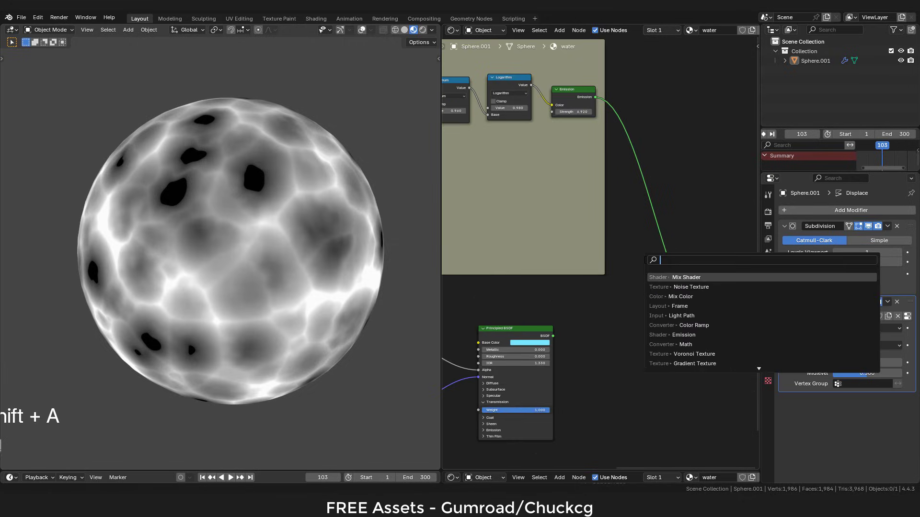
type("mix")
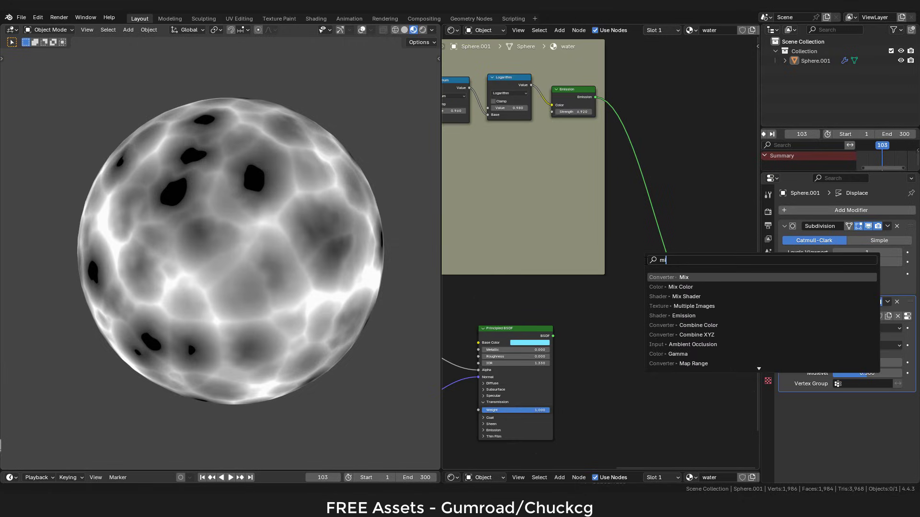
left_click(661, 294)
left_click(652, 270)
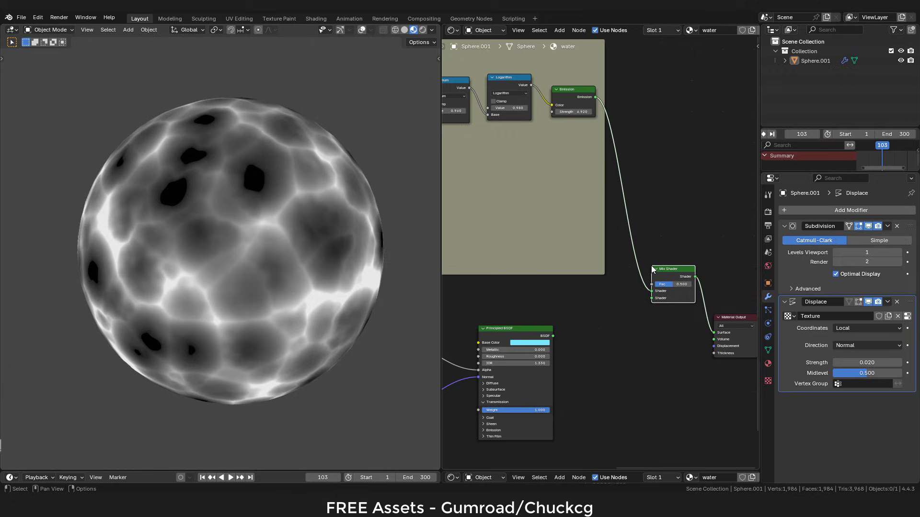
left_click_drag(552, 335, 651, 299)
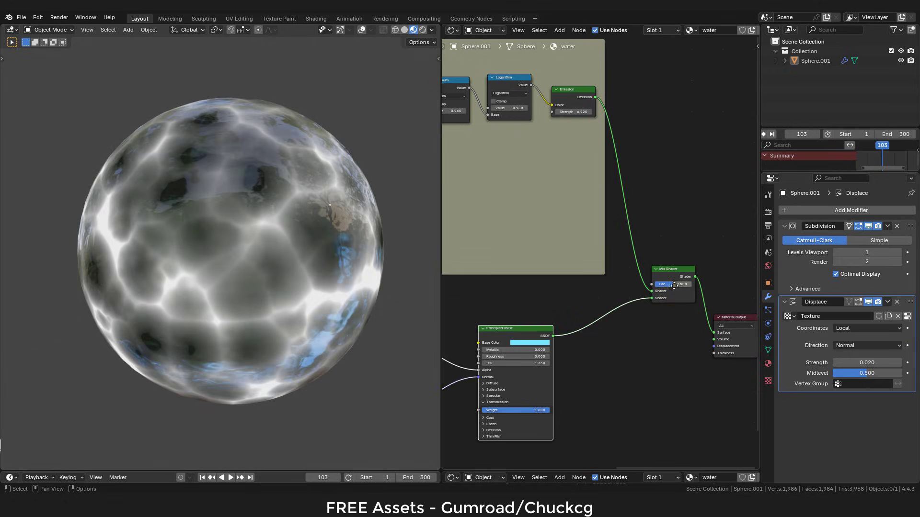
- Set the Mix Shader's Fac to about 0.925 and play the animation to preview the blended water
middle_click_drag(674, 285, 610, 292)
scroll(611, 291, "up", 8)
mouse_move(602, 324)
left_mouse_down()
mouse_move(641, 325)
mouse_move(633, 324)
left_mouse_up()
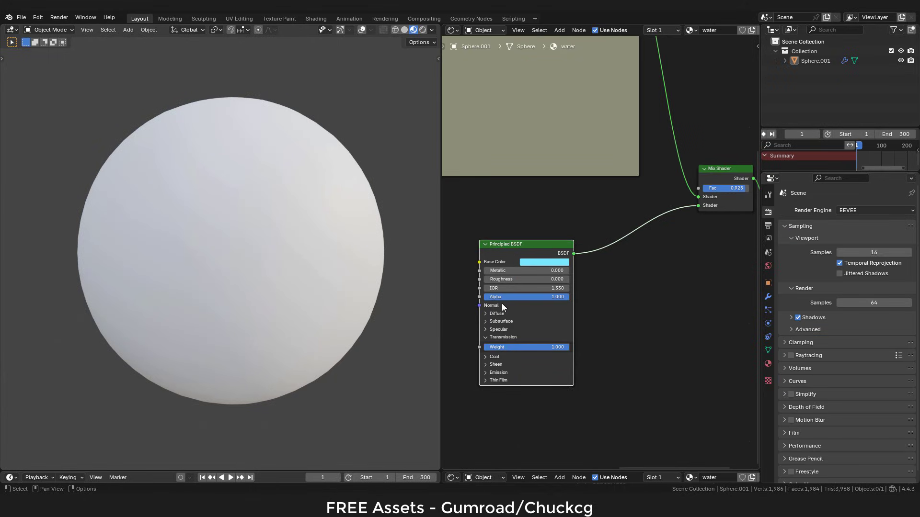
key("space")
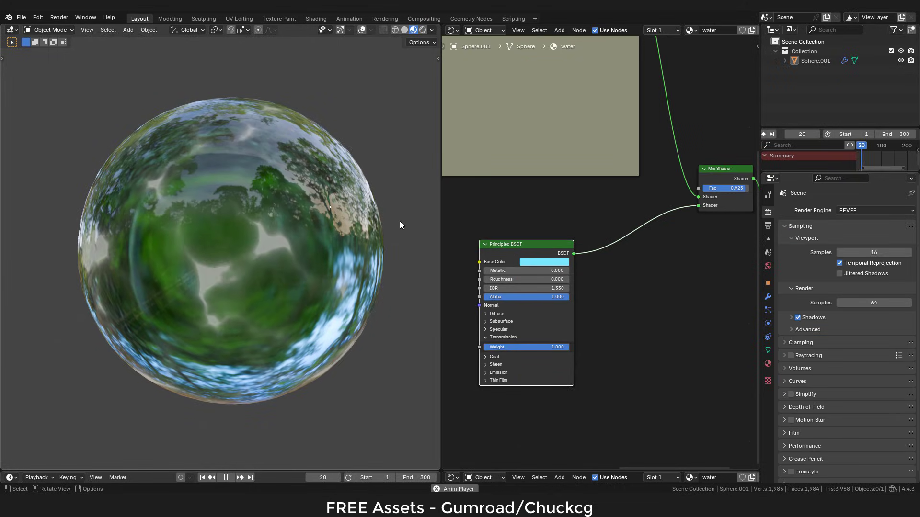